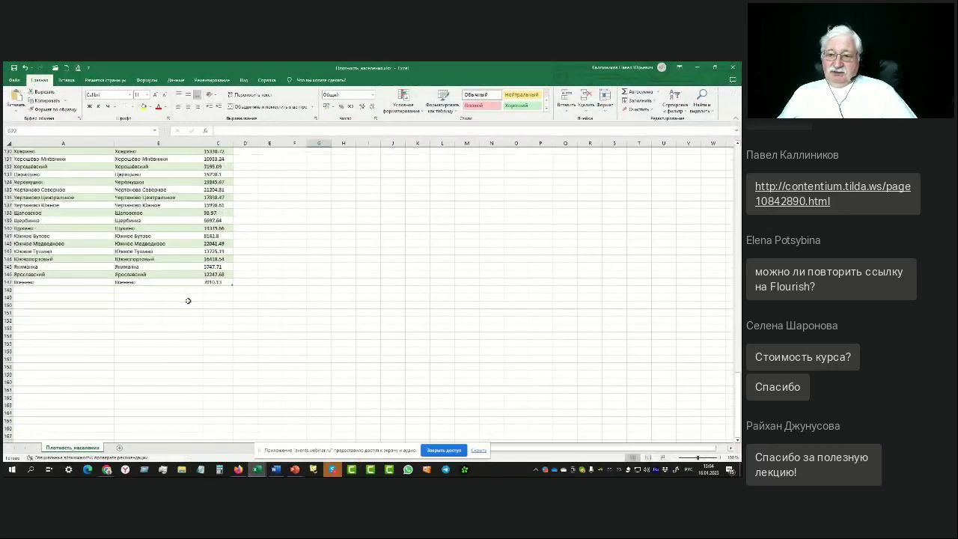
# Switch from the Excel workbook to Datawrapper in the browser and create a new choropleth map.
pyautogui.scroll(15, 186, 302)
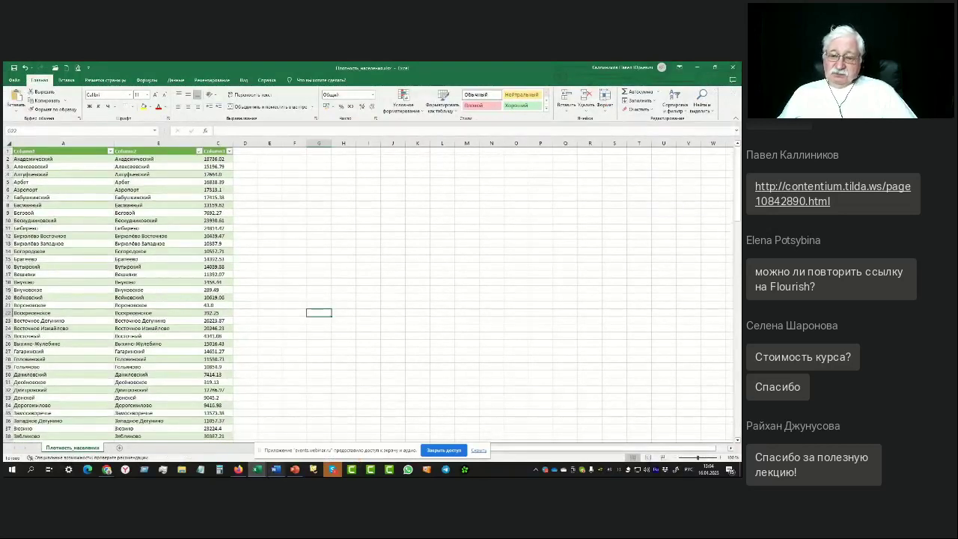
pyautogui.moveTo(111, 470)
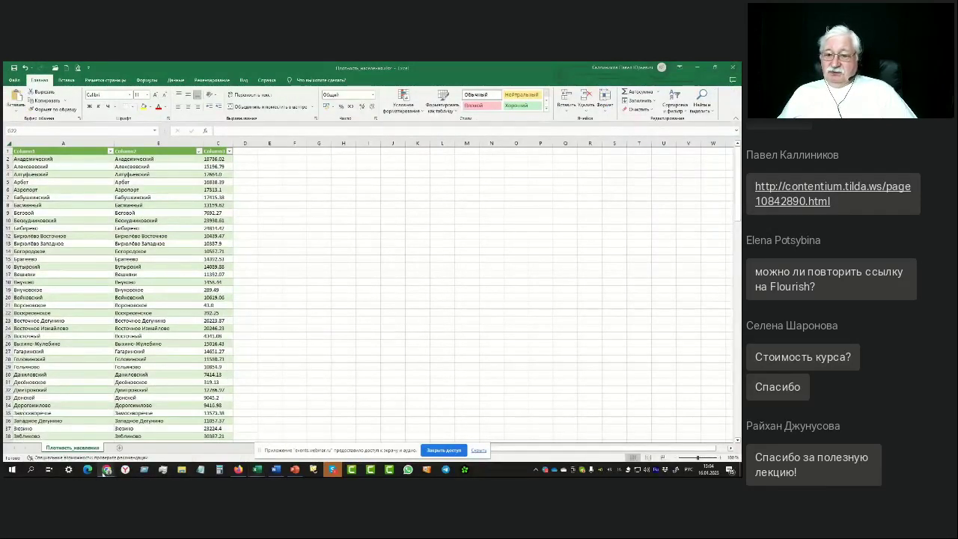
pyautogui.click(180, 429)
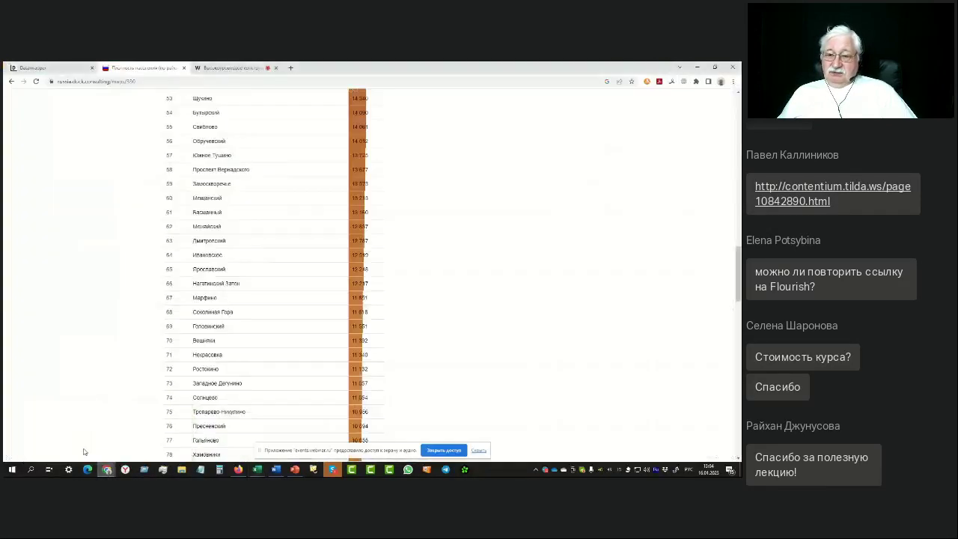
pyautogui.scroll(3, 521, 307)
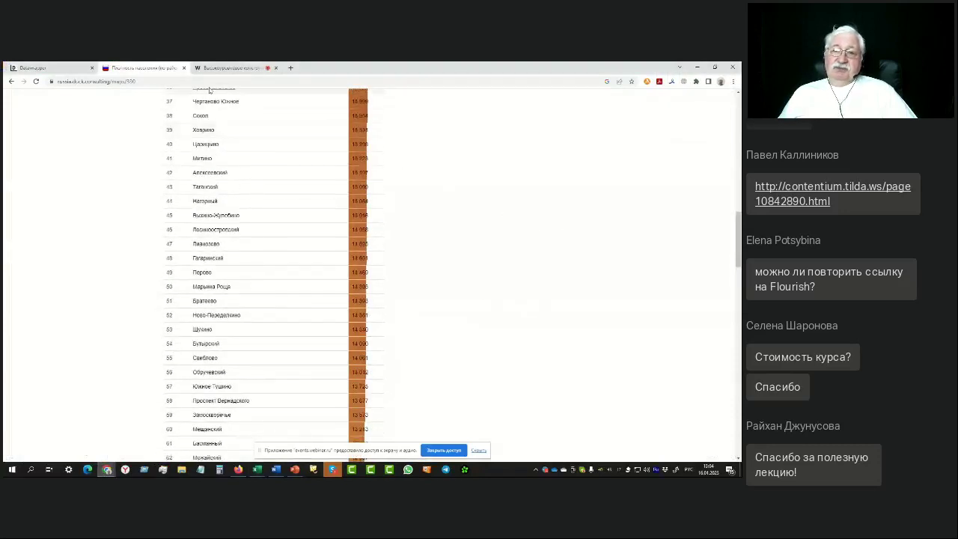
pyautogui.click(37, 69)
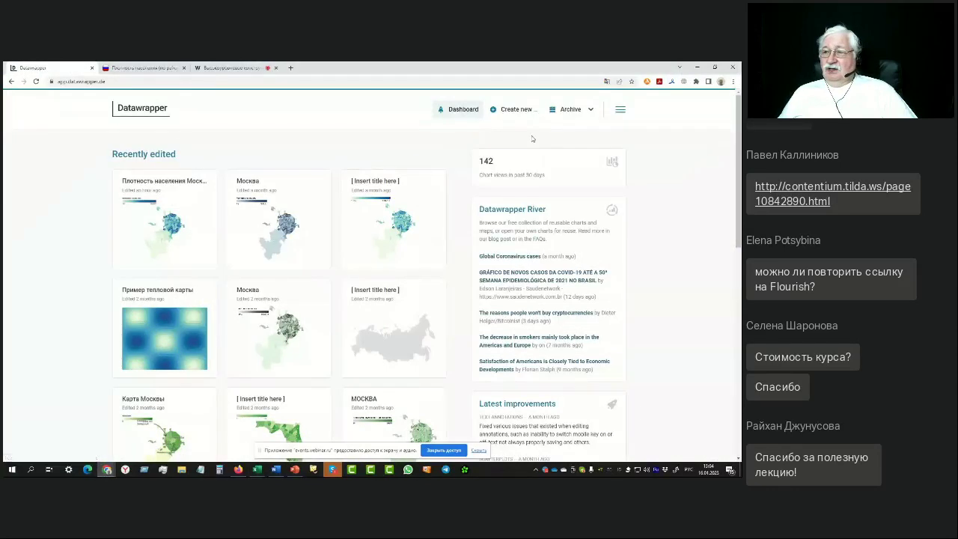
pyautogui.moveTo(531, 116)
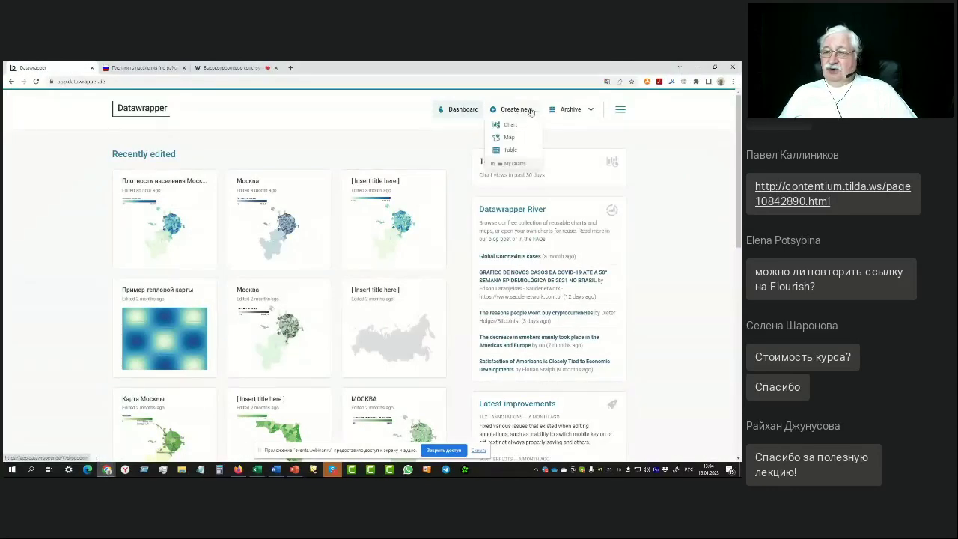
pyautogui.click(510, 138)
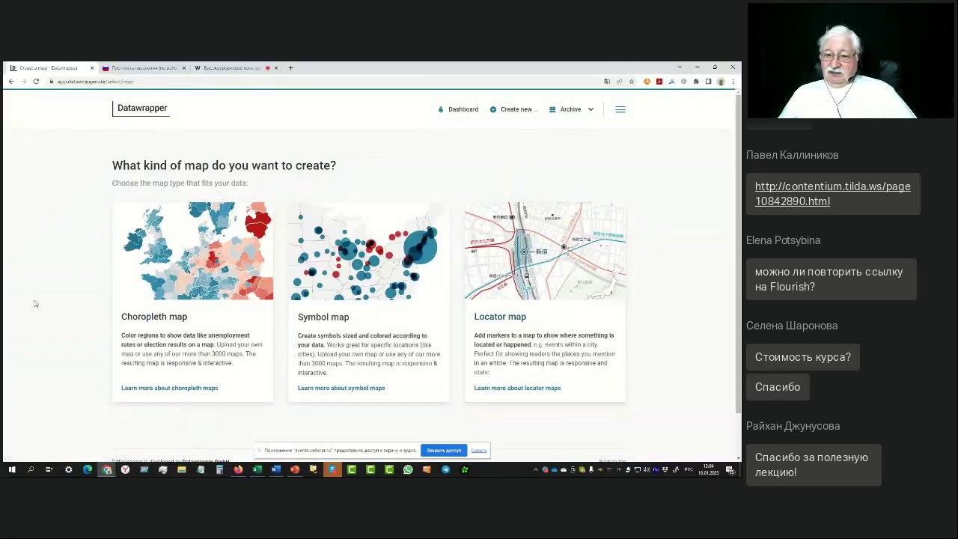
pyautogui.click(187, 255)
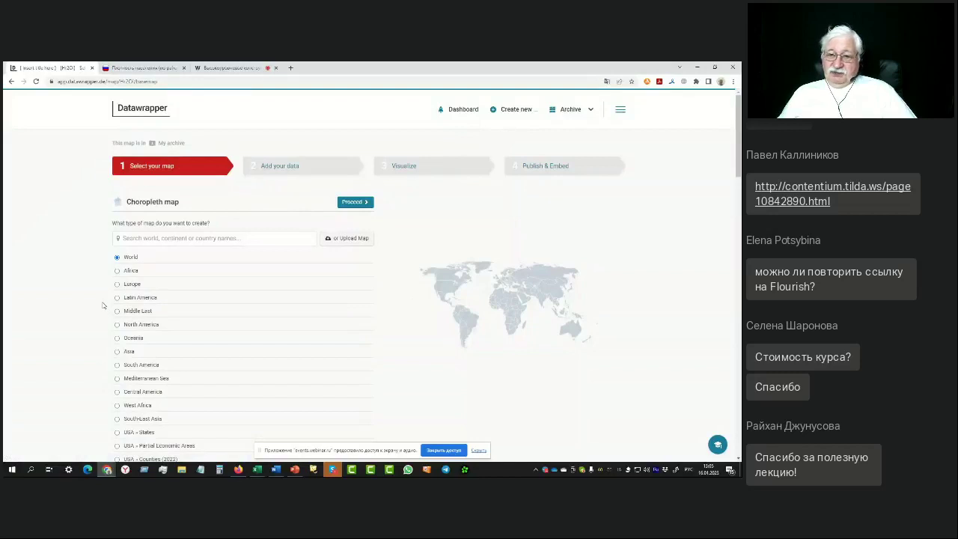
# Search the available base maps for "russia".
pyautogui.scroll(-1, 103, 305)
pyautogui.scroll(1, 104, 306)
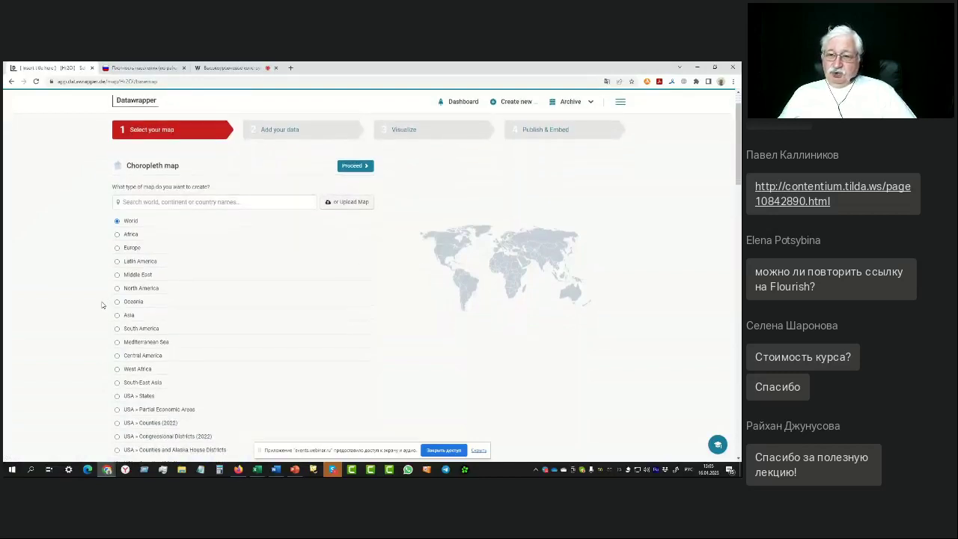
pyautogui.scroll(-3, 104, 305)
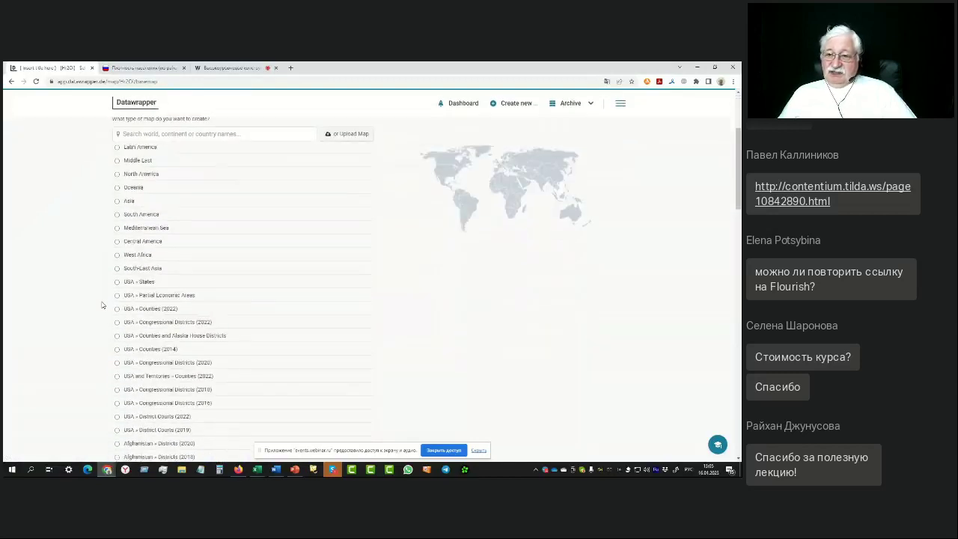
pyautogui.scroll(4, 104, 306)
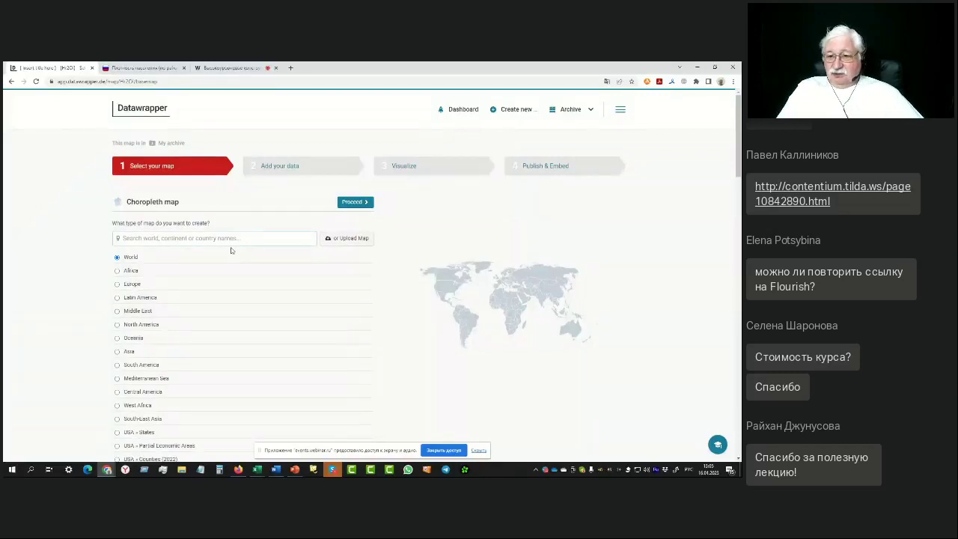
pyautogui.write('к')
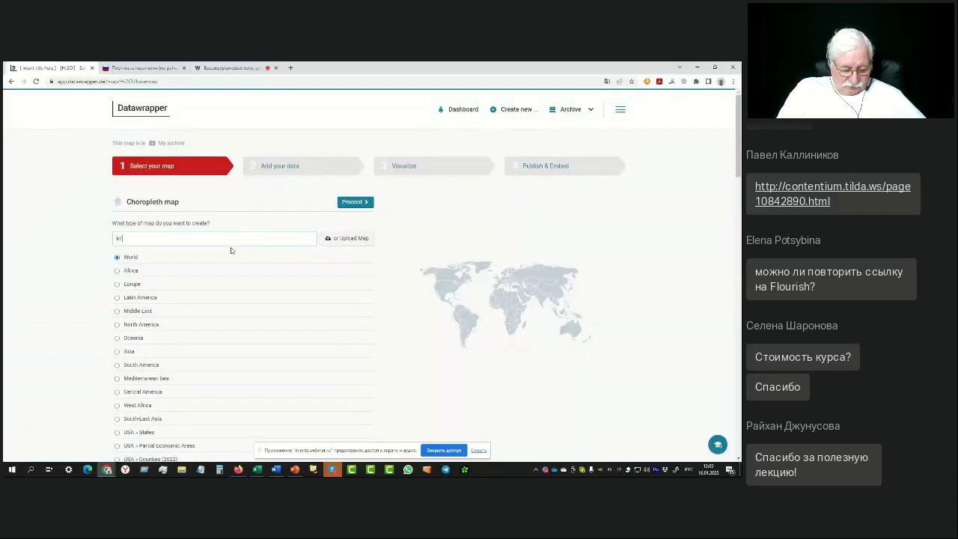
pyautogui.press('BackSpace')
pyautogui.hotkey('alt', 'shift')
pyautogui.write('russia')
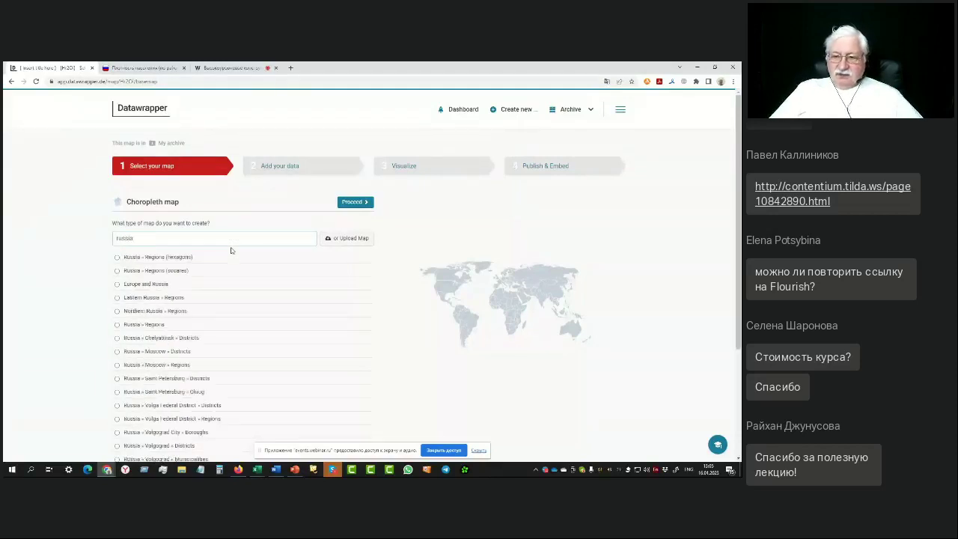
# Choose the Russia » Moscow » Districts base map and proceed to adding the data.
pyautogui.scroll(-3, 239, 270)
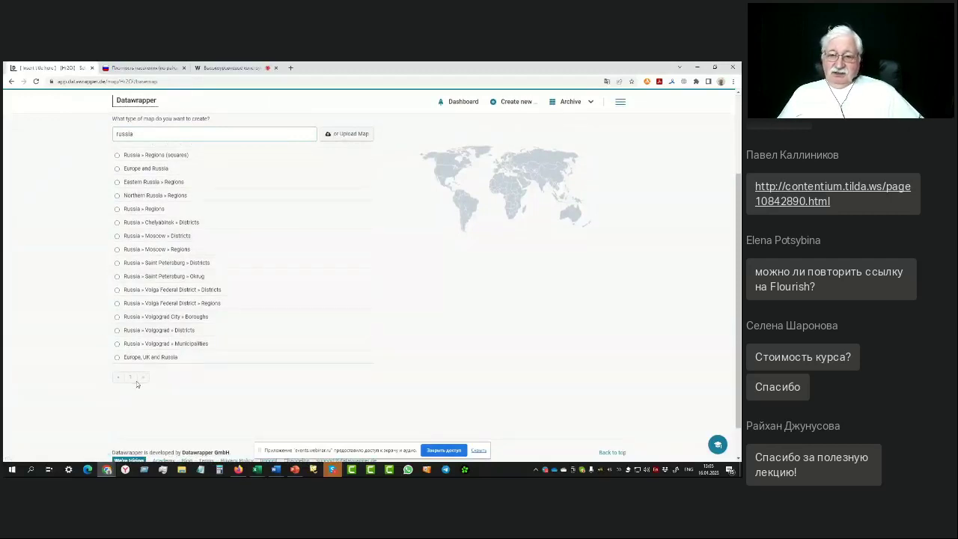
pyautogui.scroll(1, 89, 310)
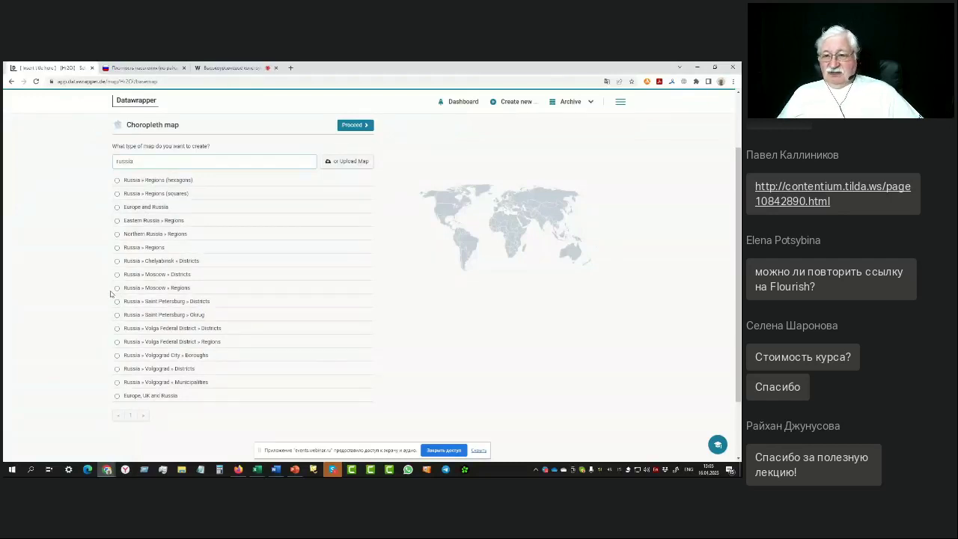
pyautogui.click(156, 275)
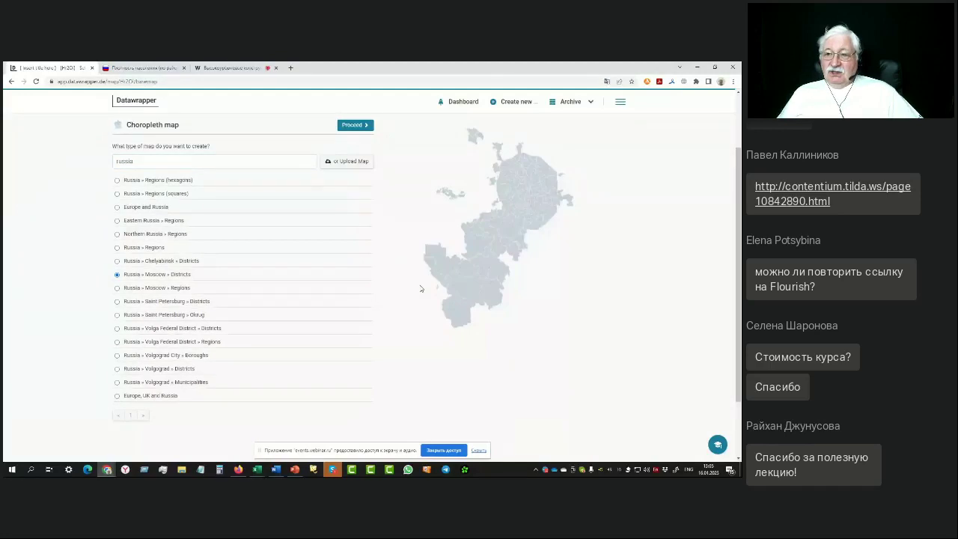
pyautogui.click(354, 126)
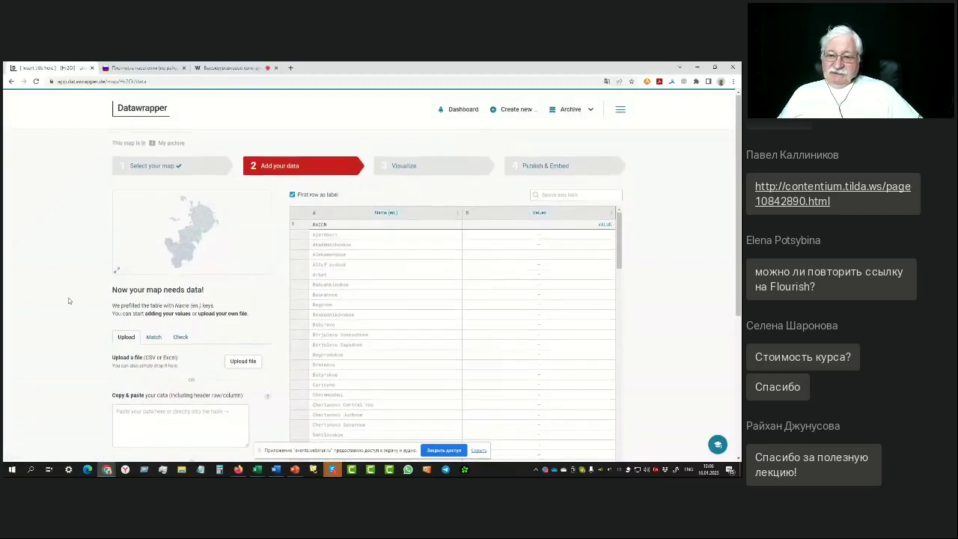
# Set the data matching key to Name (ru.) so the table uses Russian district names.
pyautogui.scroll(-1, 68, 298)
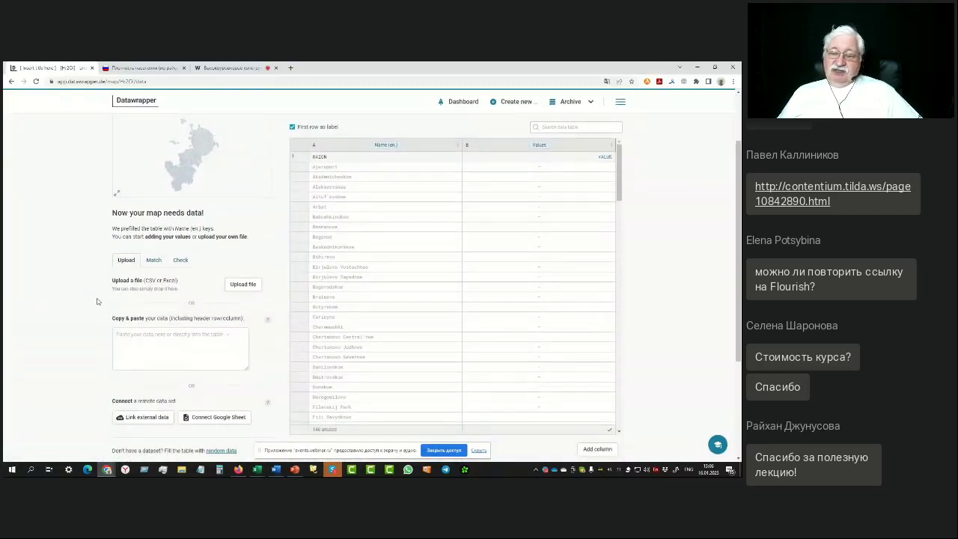
pyautogui.click(154, 261)
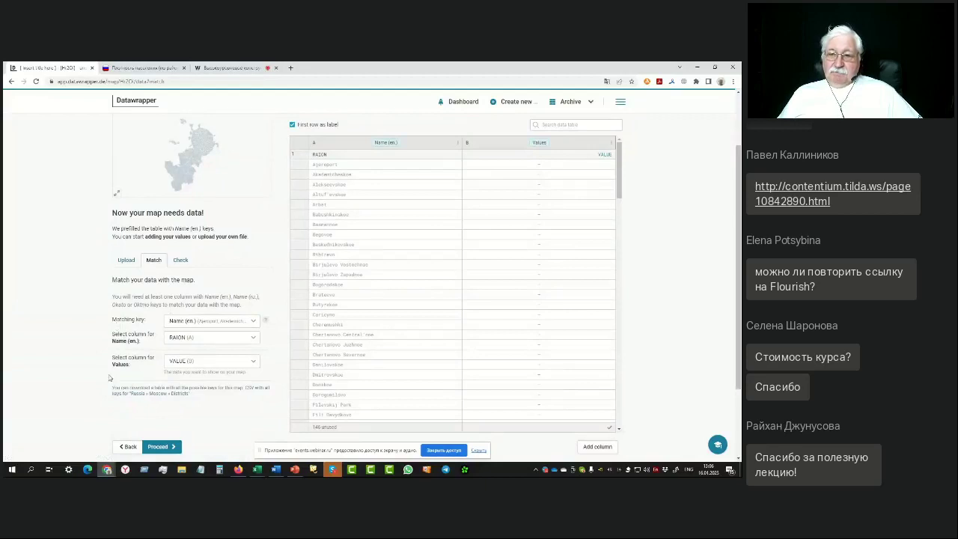
pyautogui.click(254, 322)
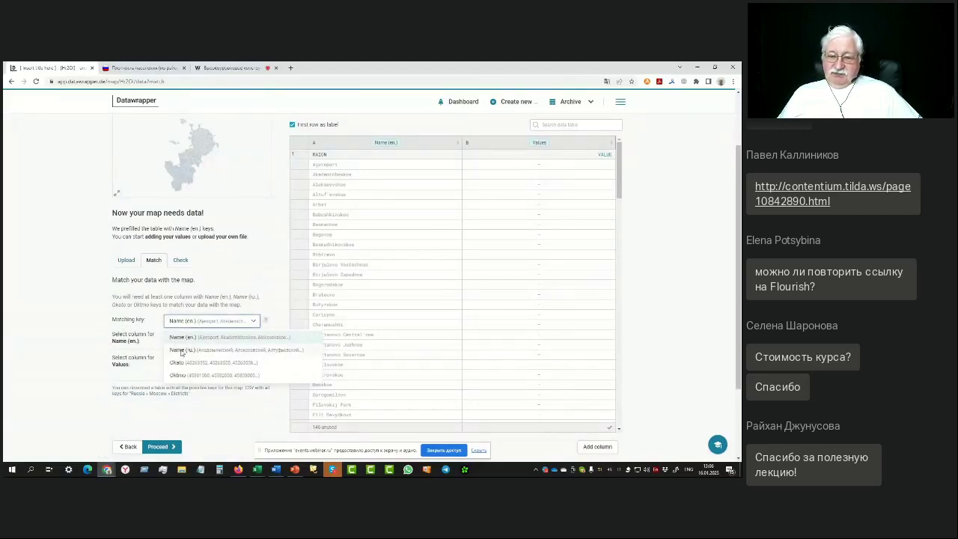
pyautogui.click(181, 350)
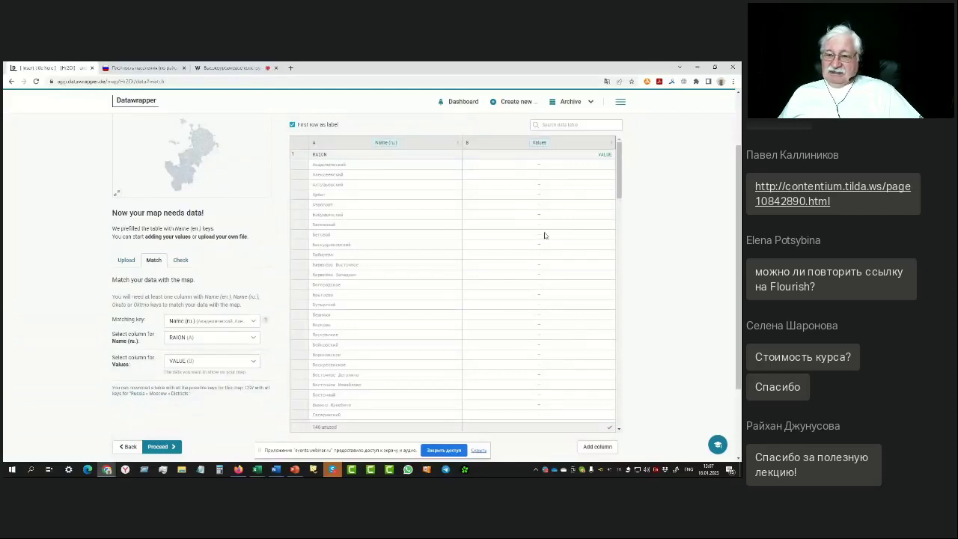
pyautogui.moveTo(620, 172); pyautogui.dragTo(641, 154)
pyautogui.scroll(-5, 638, 386)
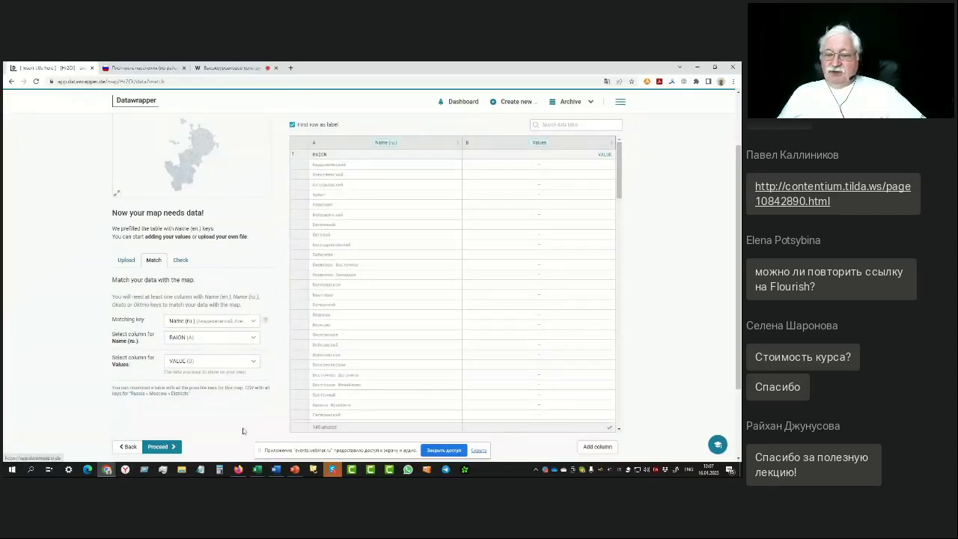
# Switch to the population density workbook in Excel and select the empty Column3 cell for Мосрентген.
pyautogui.moveTo(257, 470)
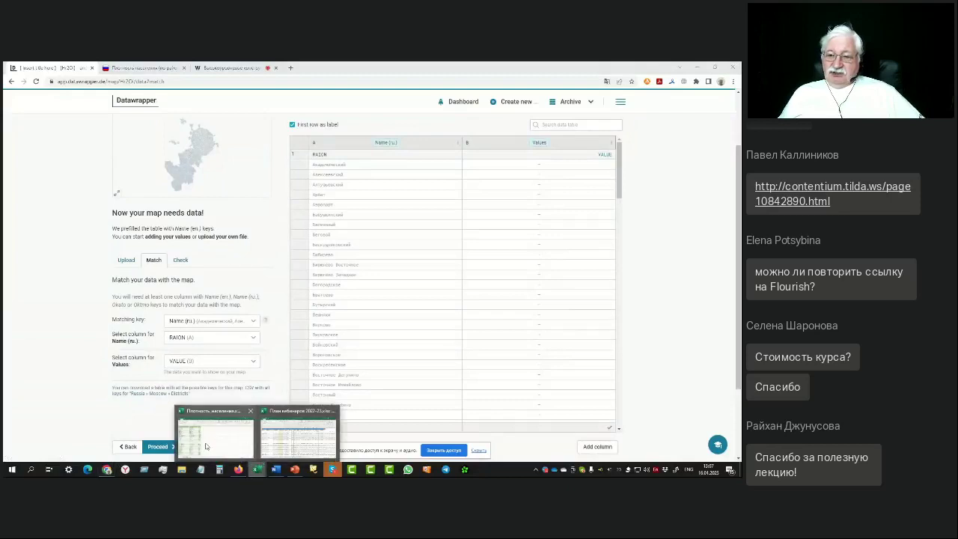
pyautogui.click(283, 430)
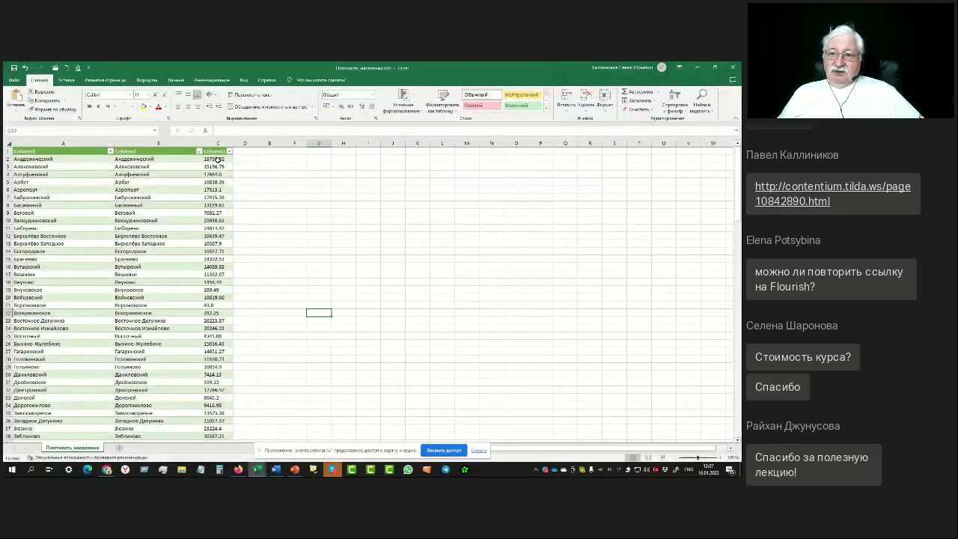
pyautogui.moveTo(217, 160); pyautogui.dragTo(223, 433)
pyautogui.click(213, 221)
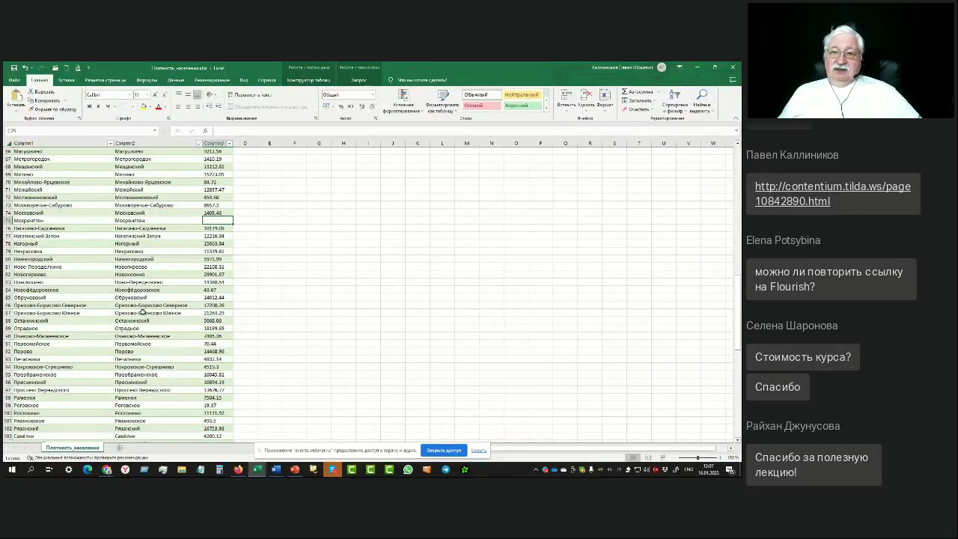
pyautogui.scroll(20, 202, 299)
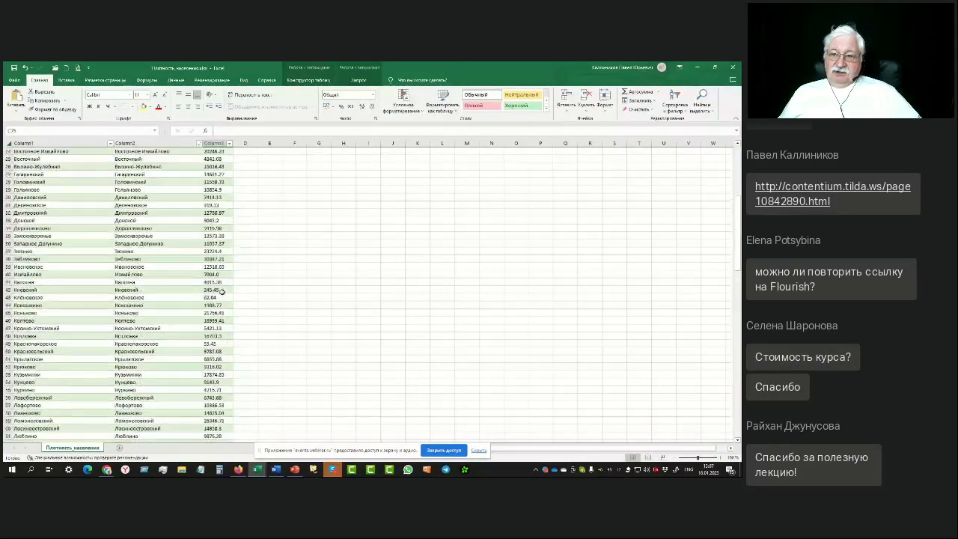
pyautogui.scroll(2, 217, 292)
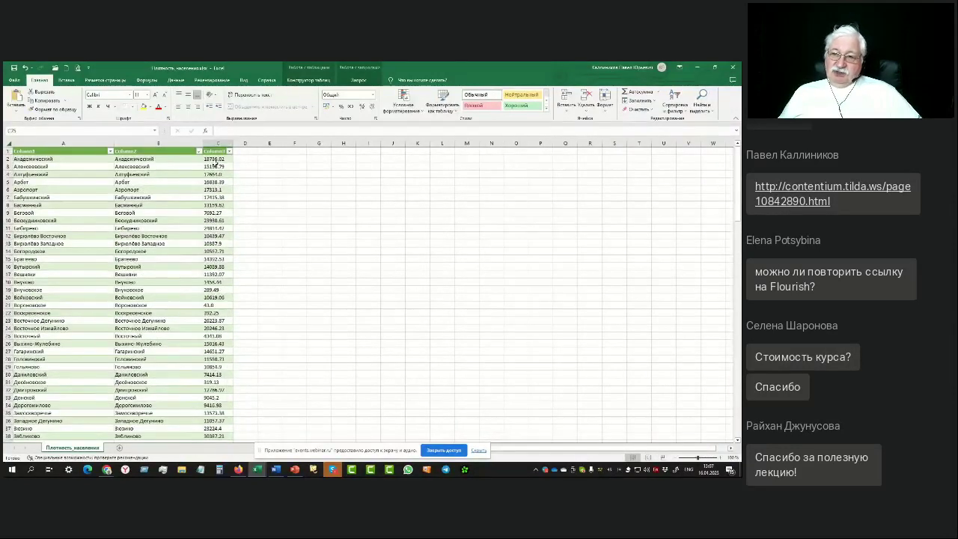
# Copy all Column3 density values from Академический in row 2 down to Ясенево in row 147.
pyautogui.moveTo(215, 158); pyautogui.dragTo(229, 434)
pyautogui.moveTo(219, 471); pyautogui.dragTo(217, 427)
pyautogui.rightClick(216, 395)
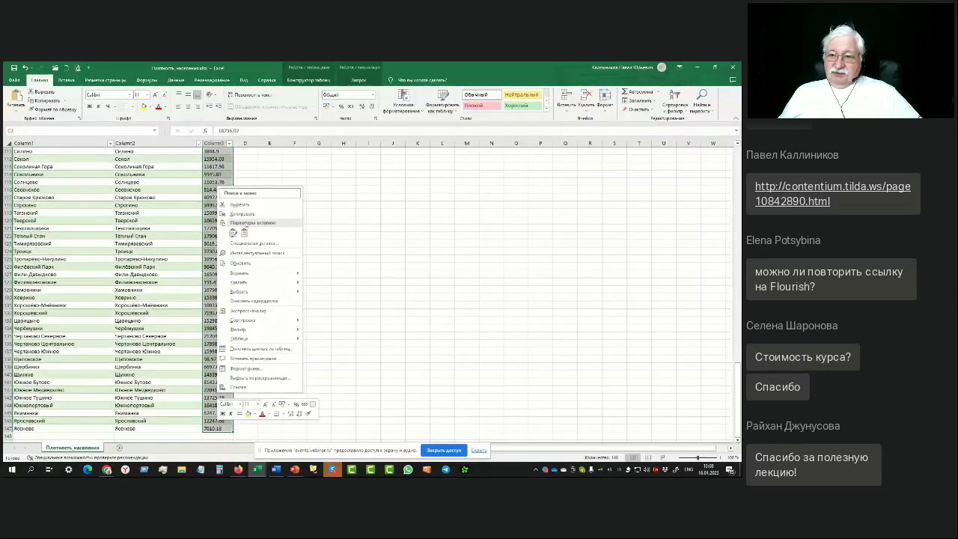
pyautogui.click(242, 214)
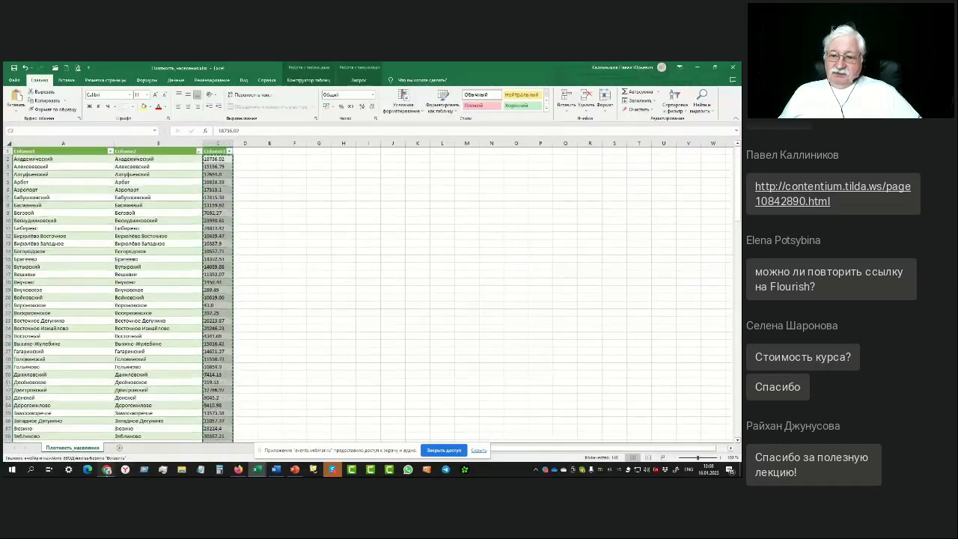
# Paste the copied densities into the Values column in Datawrapper, starting at Академический, and select the Ростокино row near the table's end.
pyautogui.moveTo(110, 471)
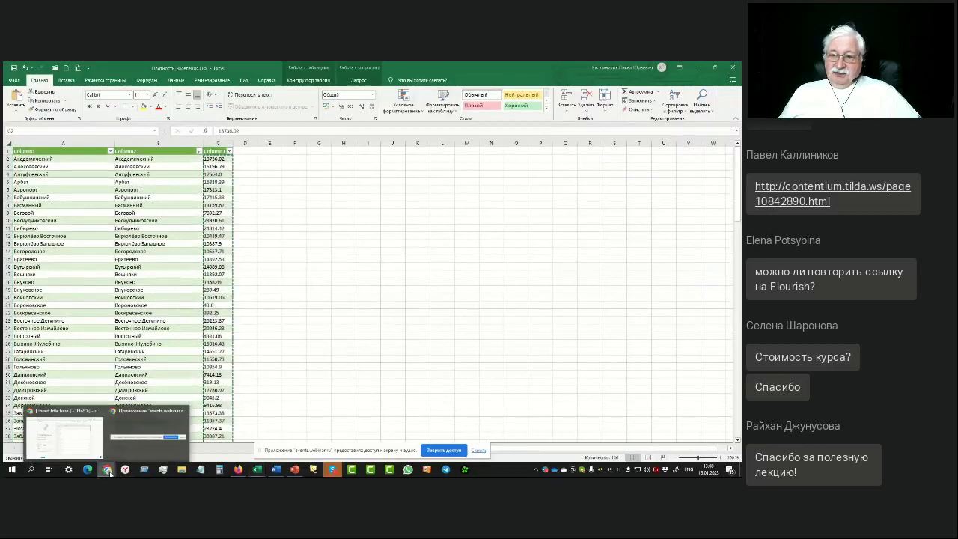
pyautogui.click(63, 437)
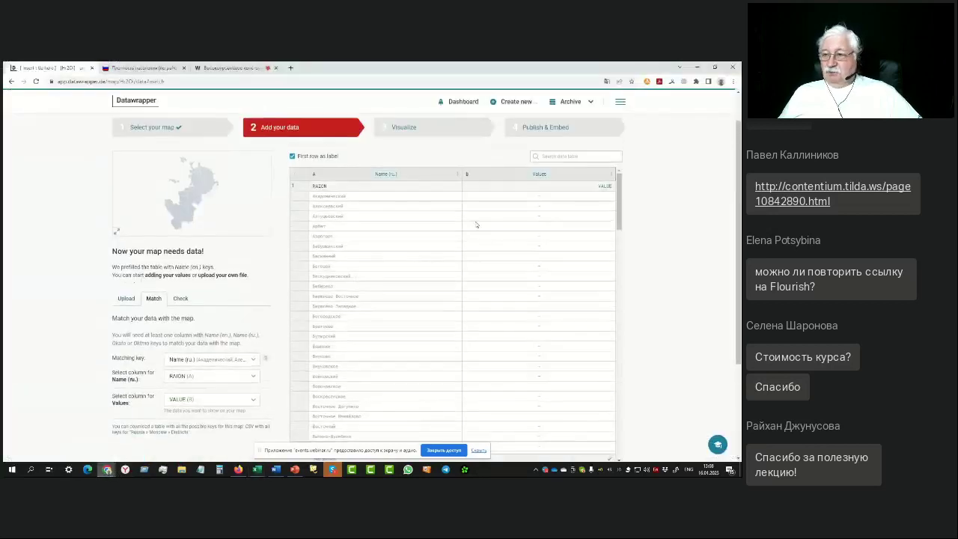
pyautogui.click(515, 196)
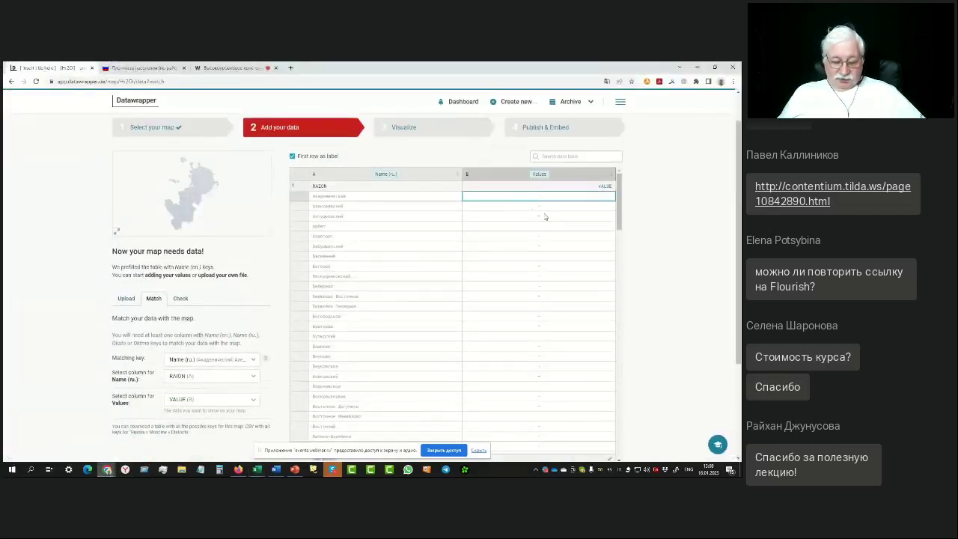
pyautogui.hotkey('ctrl', 'v')
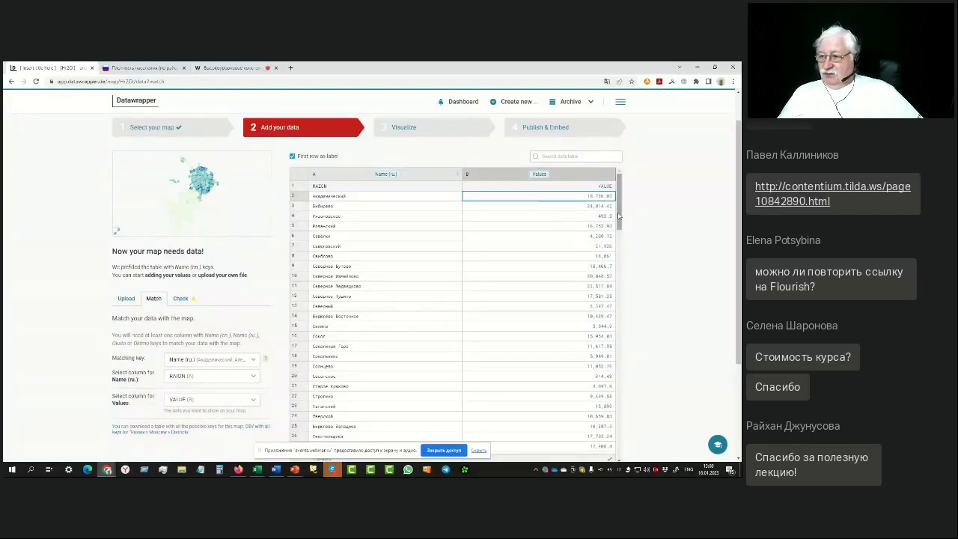
pyautogui.moveTo(619, 216); pyautogui.dragTo(619, 426)
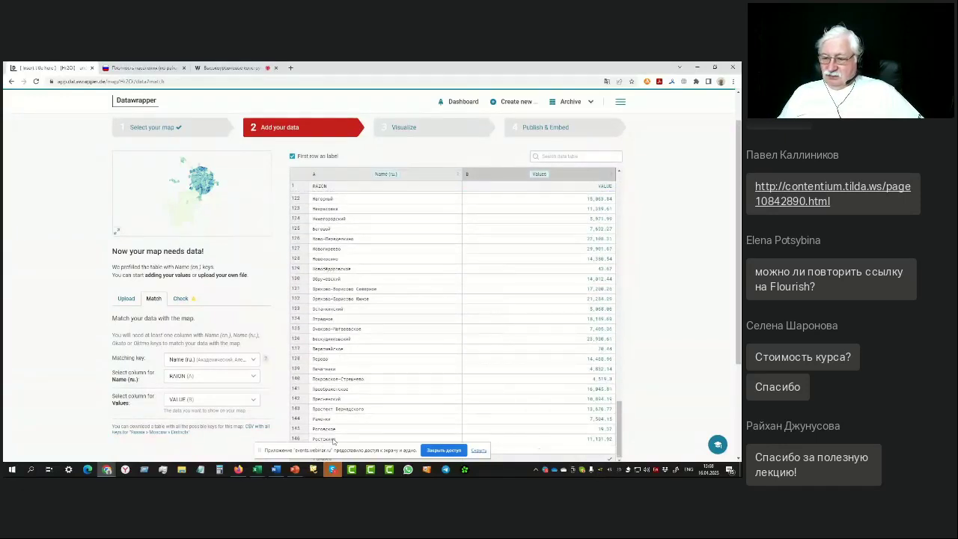
pyautogui.click(334, 438)
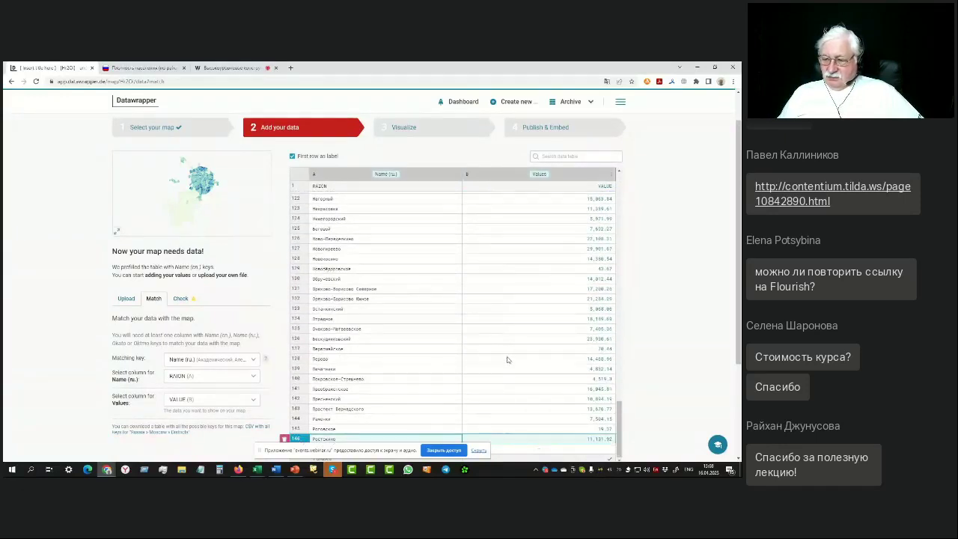
# Check the district names against the pasted densities throughout the data table, including the unfilled Мосрентген row at the end.
pyautogui.scroll(-3, 507, 359)
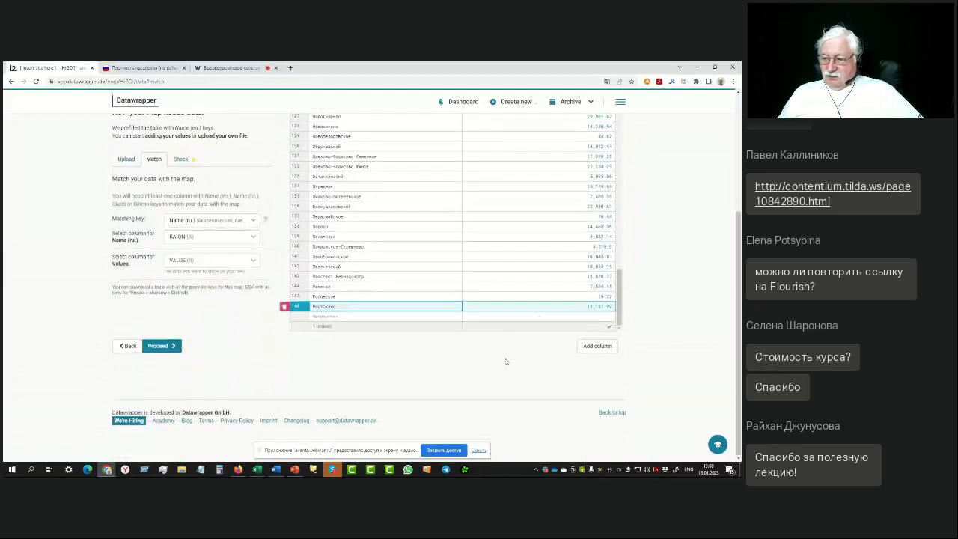
pyautogui.click(313, 319)
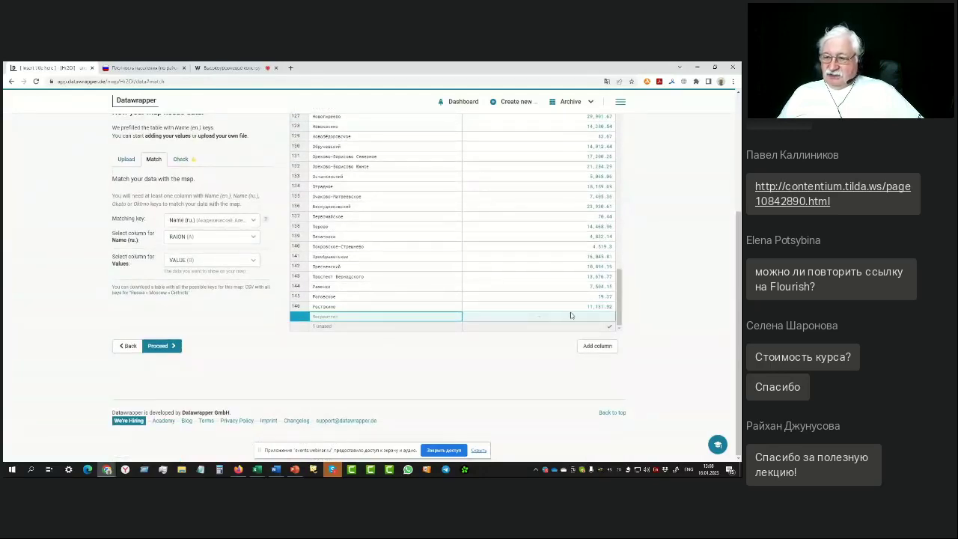
pyautogui.moveTo(621, 299); pyautogui.dragTo(633, 73)
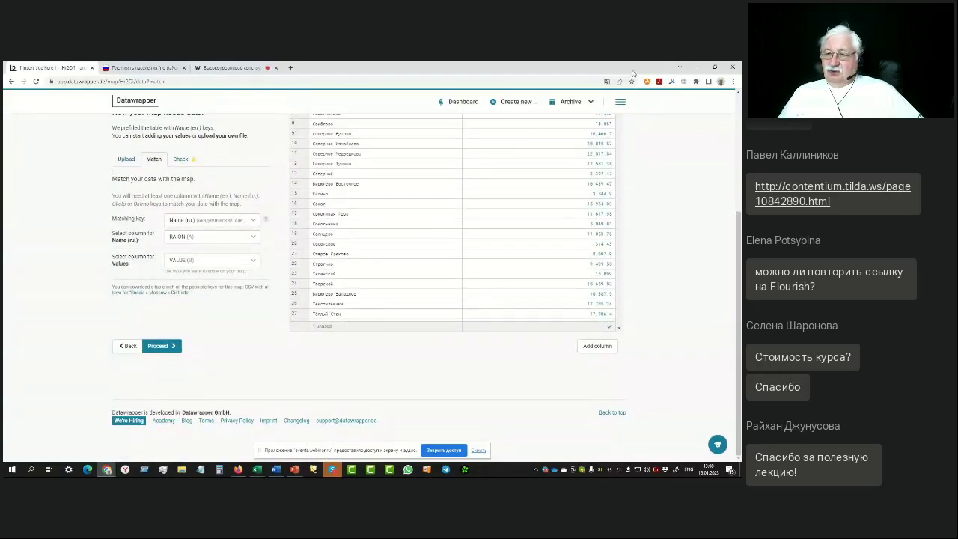
pyautogui.scroll(1, 341, 218)
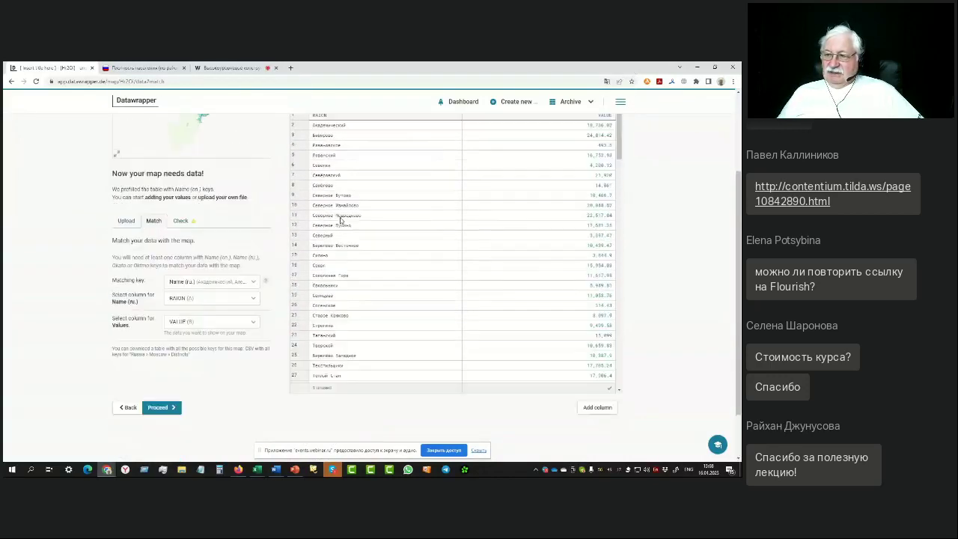
pyautogui.scroll(2, 340, 219)
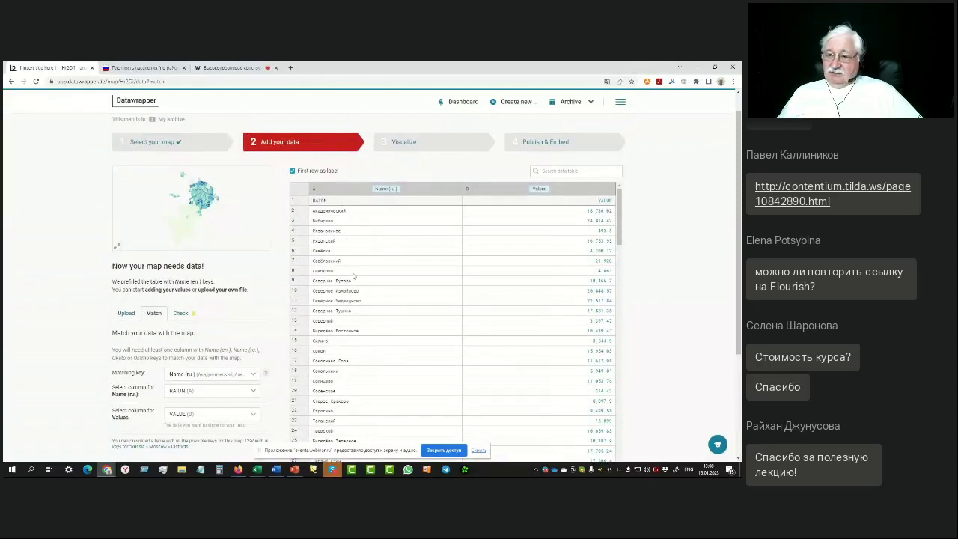
pyautogui.click(349, 215)
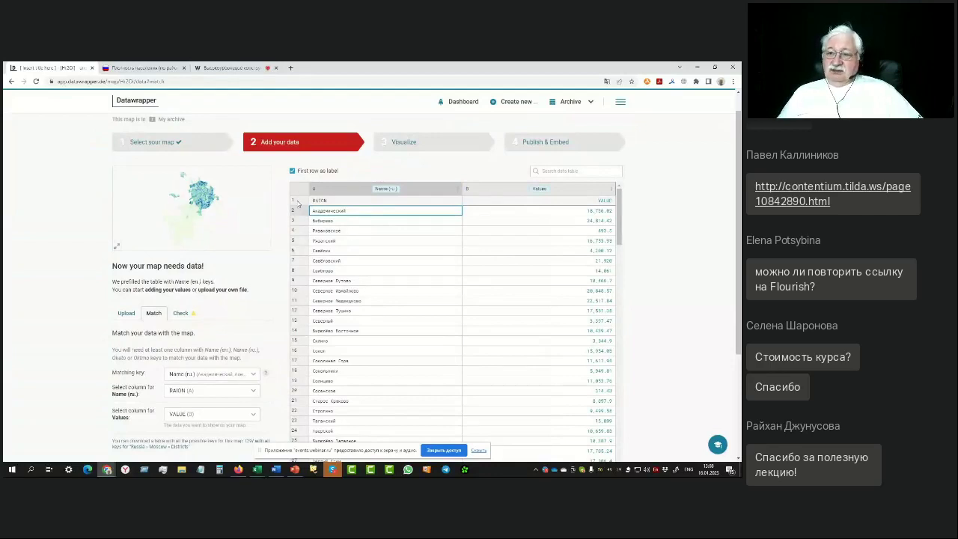
pyautogui.click(306, 241)
pyautogui.click(432, 345)
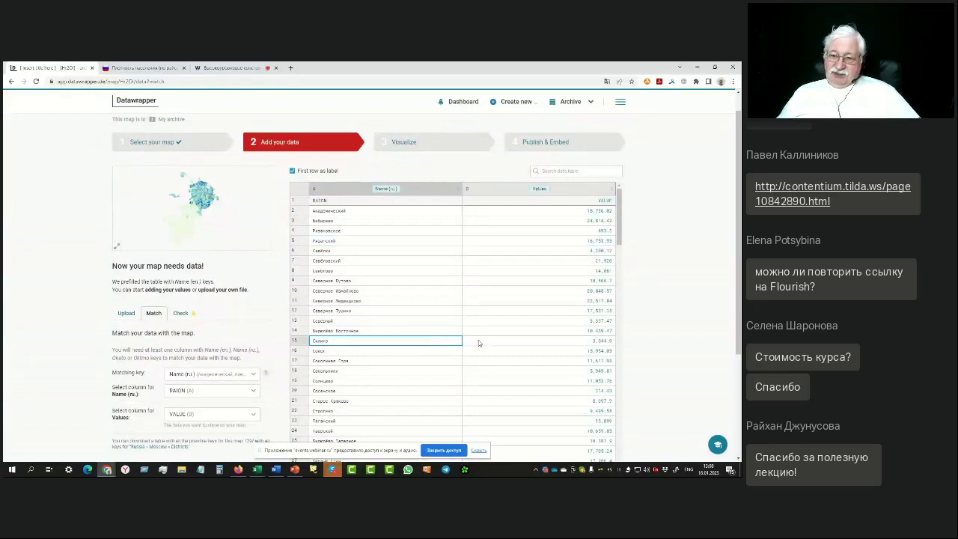
pyautogui.scroll(-3, 381, 324)
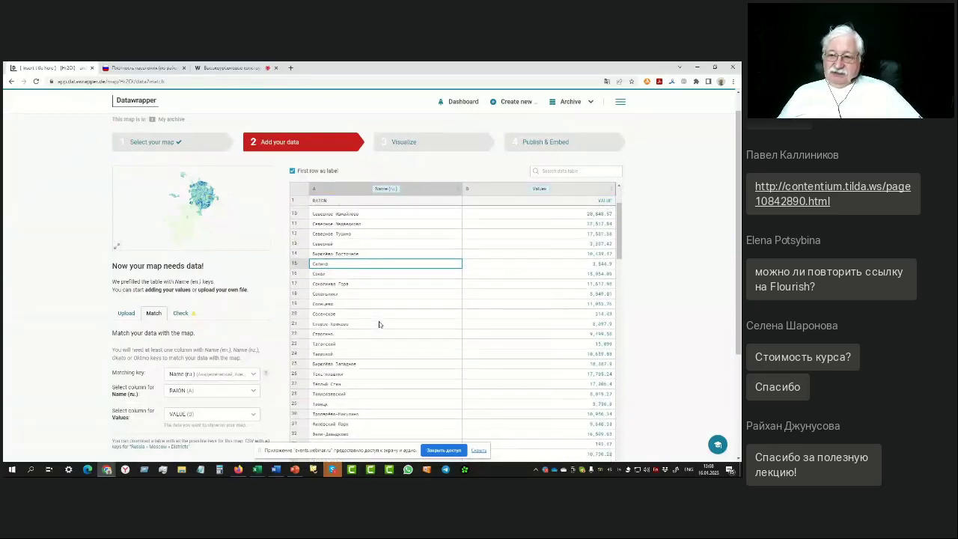
pyautogui.scroll(-3, 525, 296)
pyautogui.scroll(-15, 541, 288)
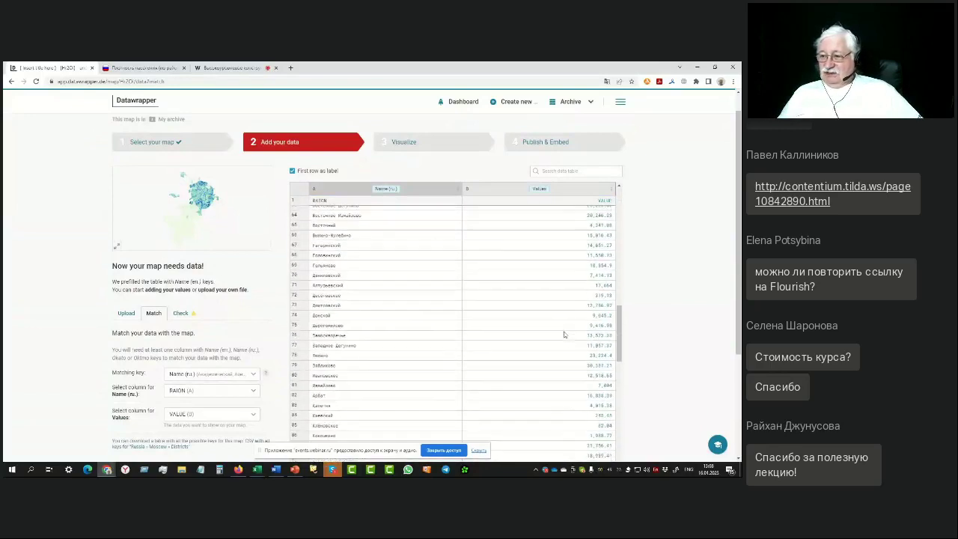
pyautogui.scroll(-2, 565, 335)
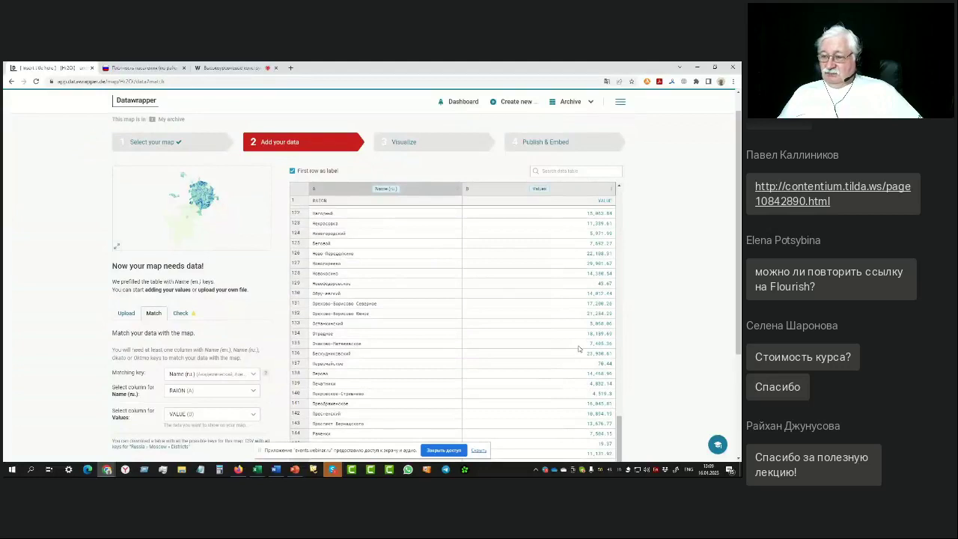
# Enter "нет" as the value for the Мосрентген district in the last table row.
pyautogui.scroll(-5, 536, 352)
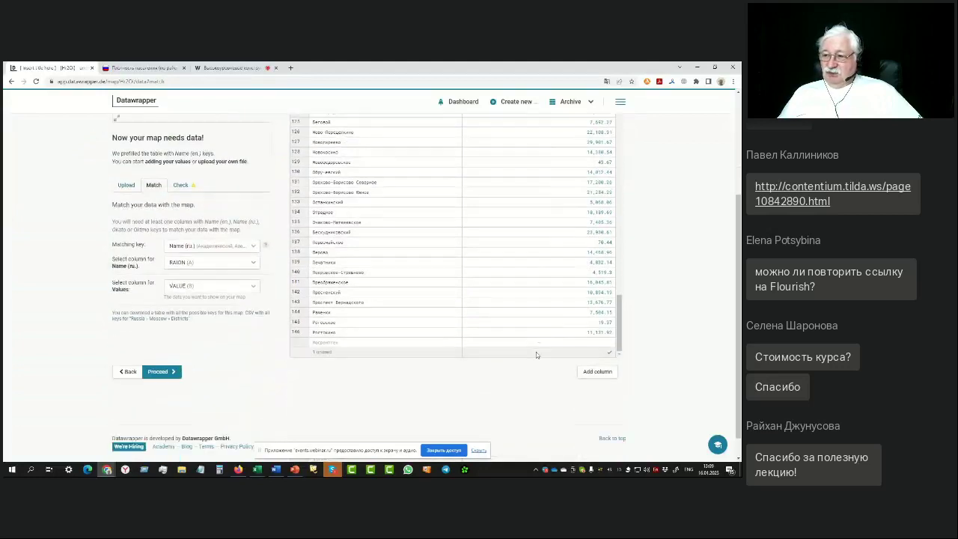
pyautogui.click(597, 320)
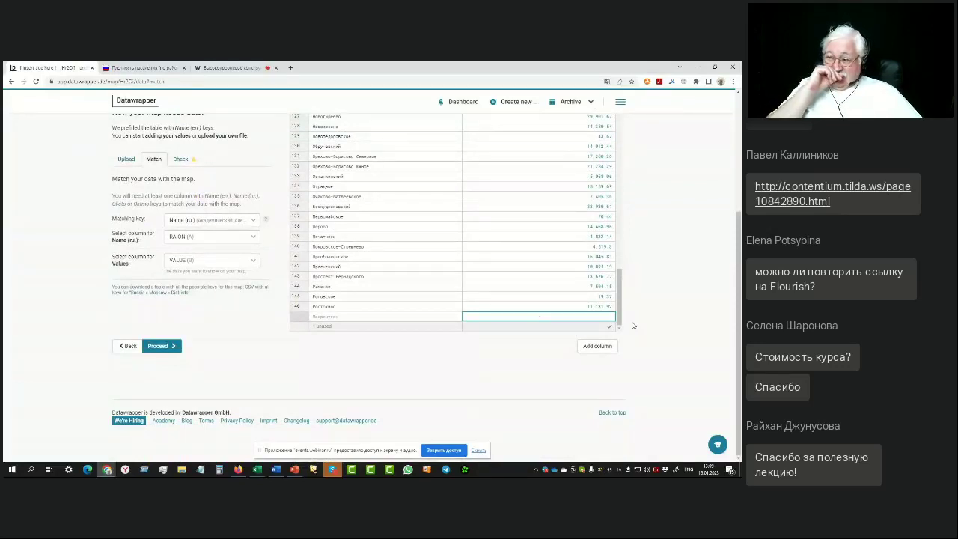
pyautogui.hotkey('alt', 'shift')
pyautogui.write('нет')
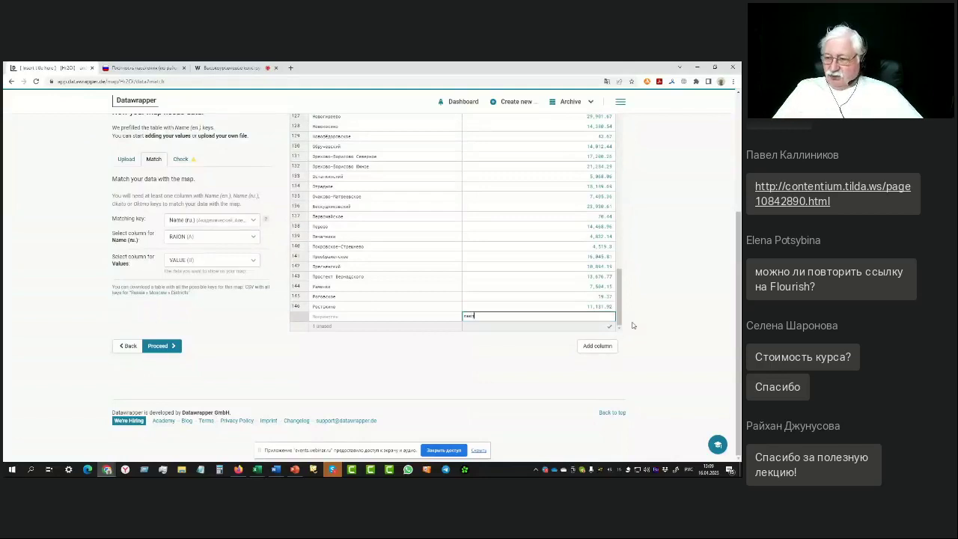
pyautogui.press('Return')
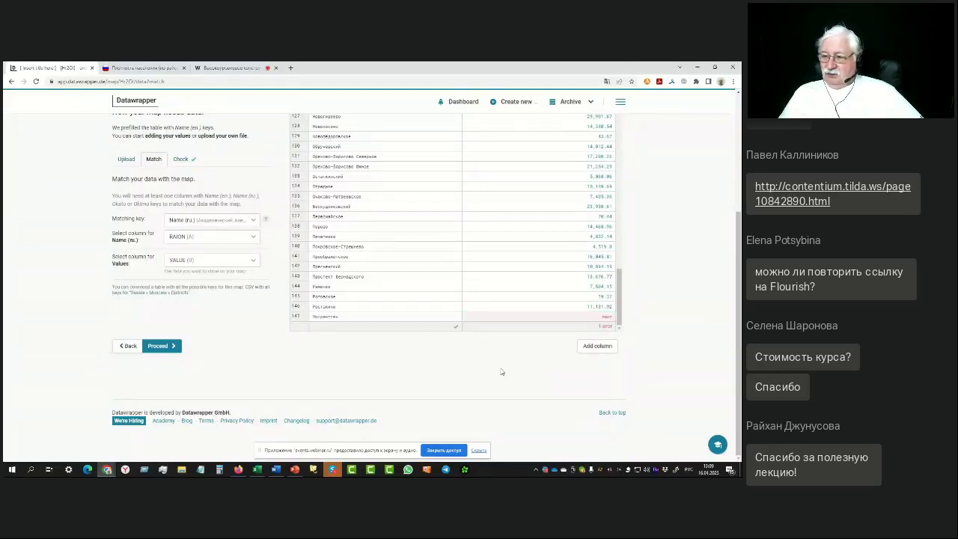
# Clear the text from the Мосрентген value cell so the district has no data.
pyautogui.click(607, 319)
pyautogui.doubleClick(607, 320)
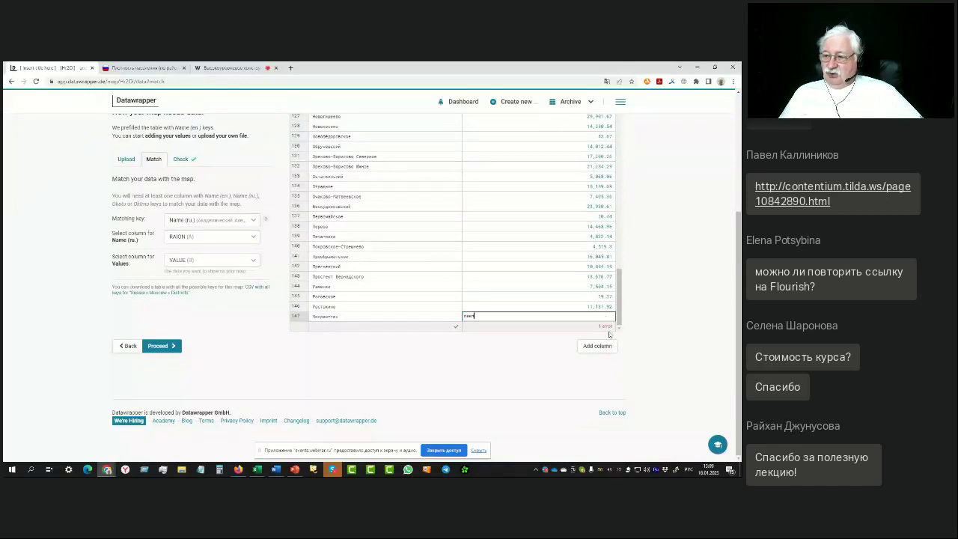
pyautogui.moveTo(480, 317); pyautogui.dragTo(455, 319)
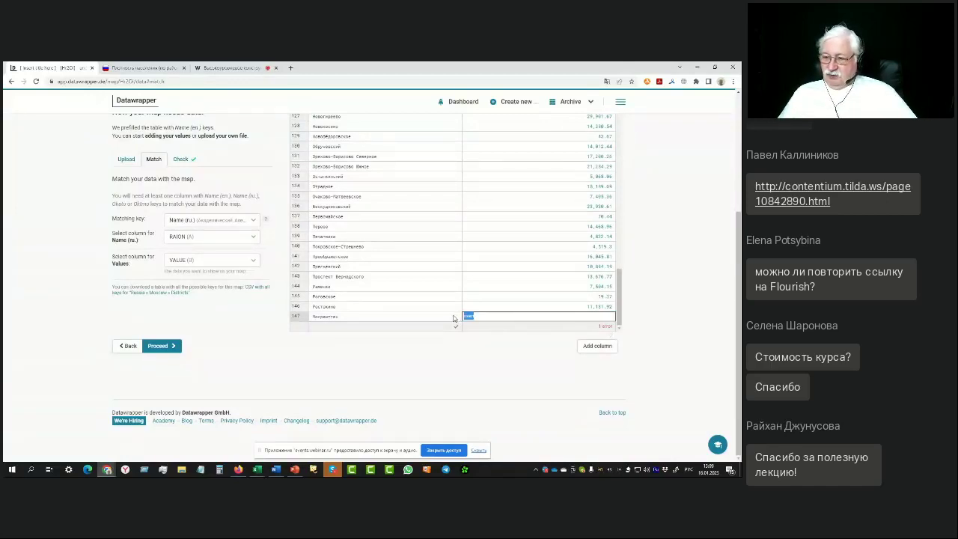
pyautogui.press('BackSpace')
pyautogui.press('Return')
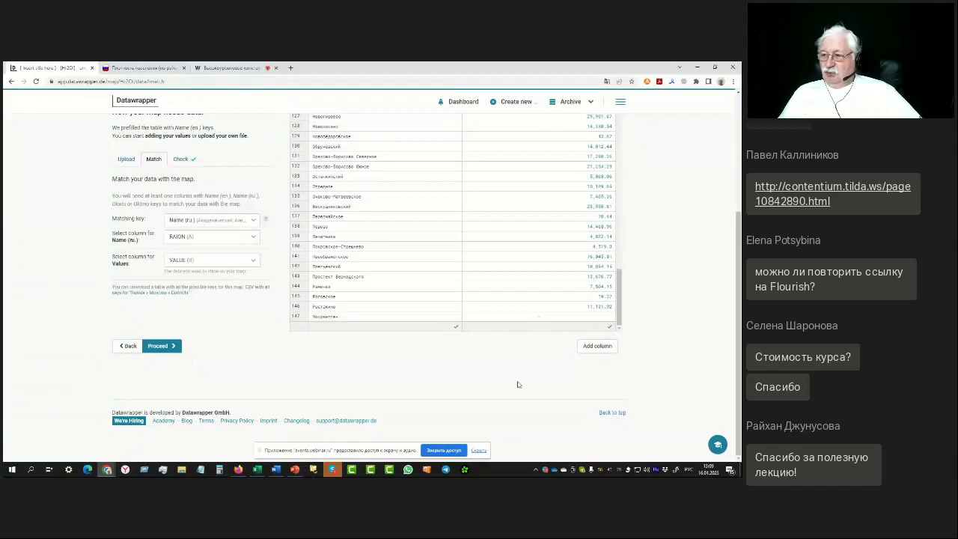
# Review the completed table, run the data check and proceed to the Visualize stage.
pyautogui.scroll(5, 560, 229)
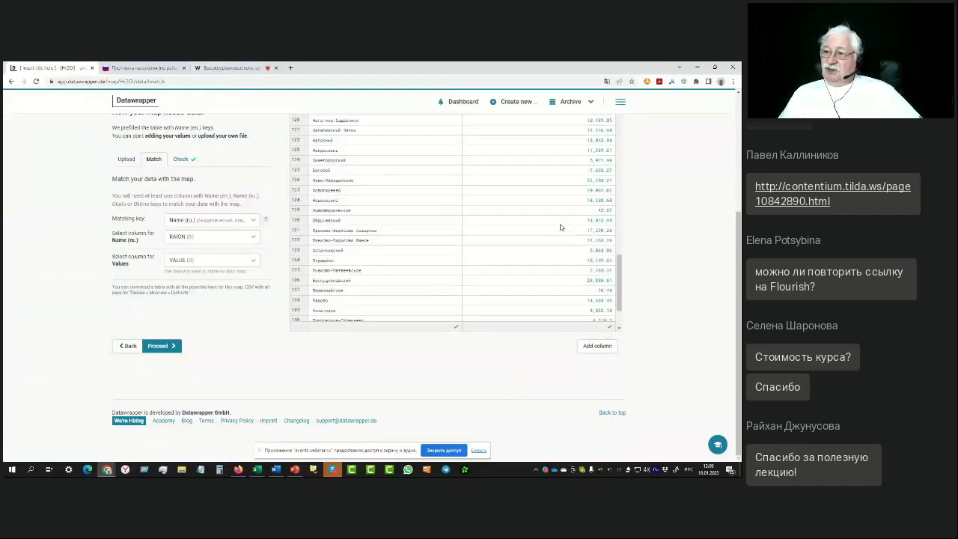
pyautogui.scroll(20, 558, 225)
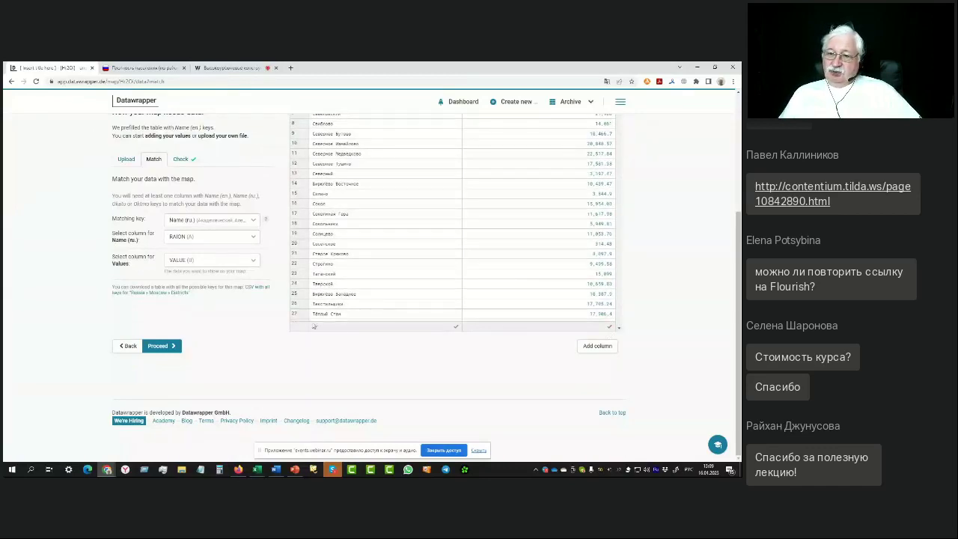
pyautogui.click(156, 348)
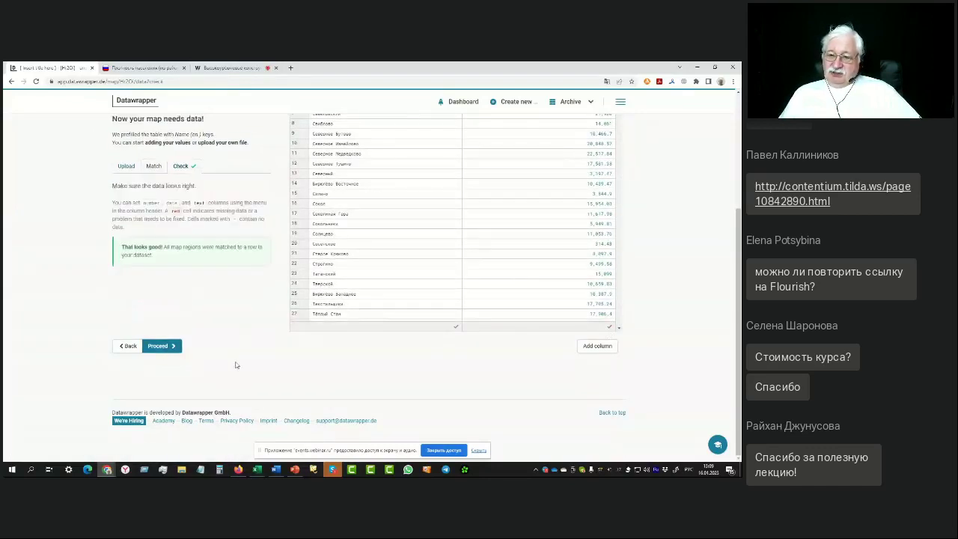
pyautogui.scroll(1, 227, 347)
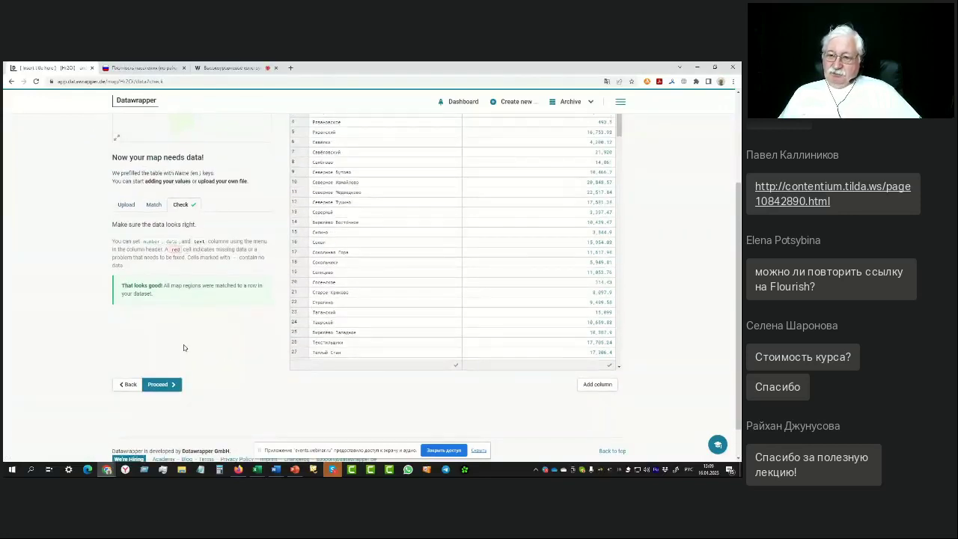
pyautogui.click(164, 385)
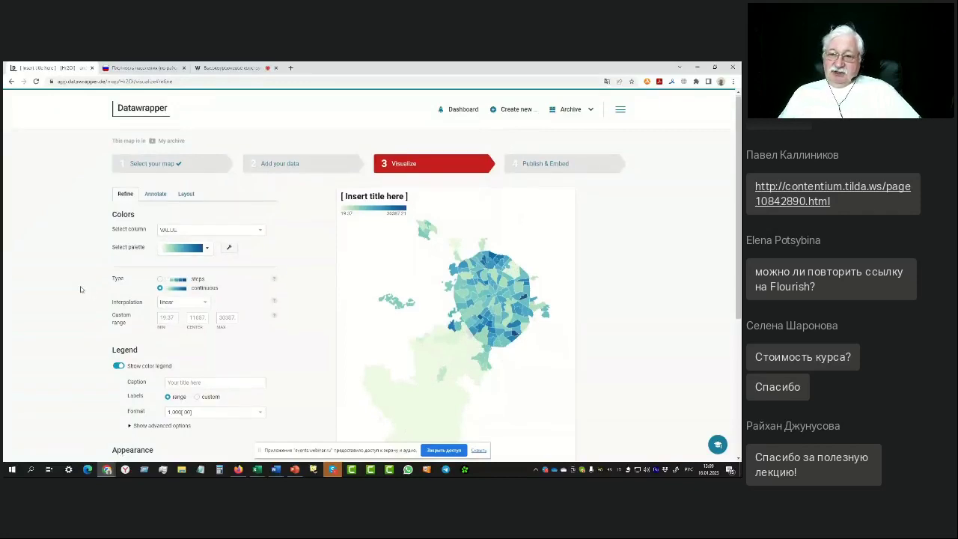
# Try the pink-to-purple and red-to-blue palettes on the map and restore the green-to-blue palette.
pyautogui.scroll(-1, 81, 289)
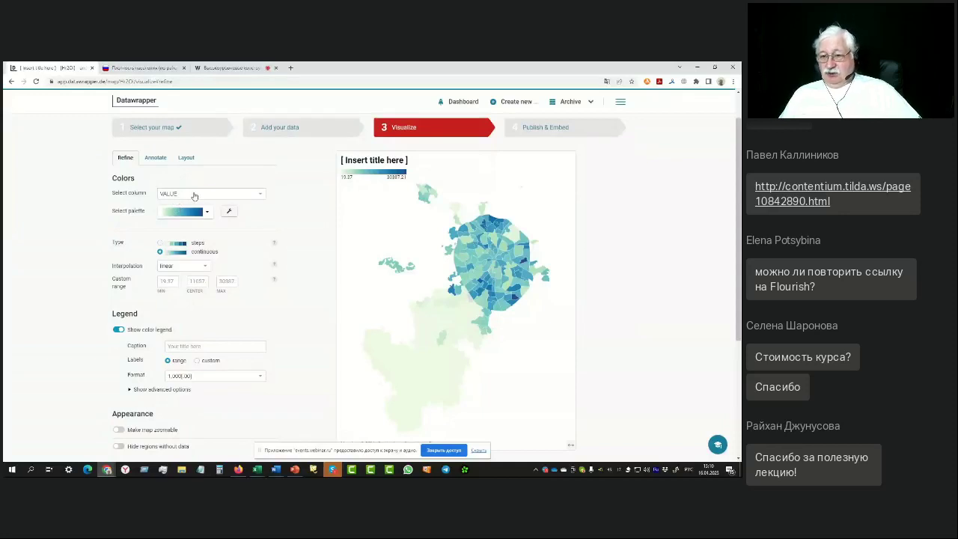
pyautogui.click(261, 196)
pyautogui.click(260, 196)
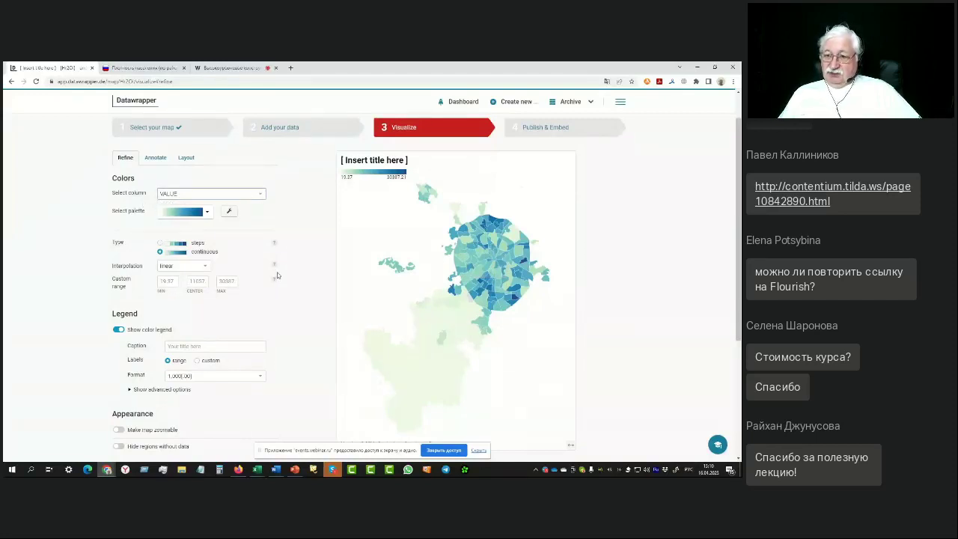
pyautogui.click(206, 213)
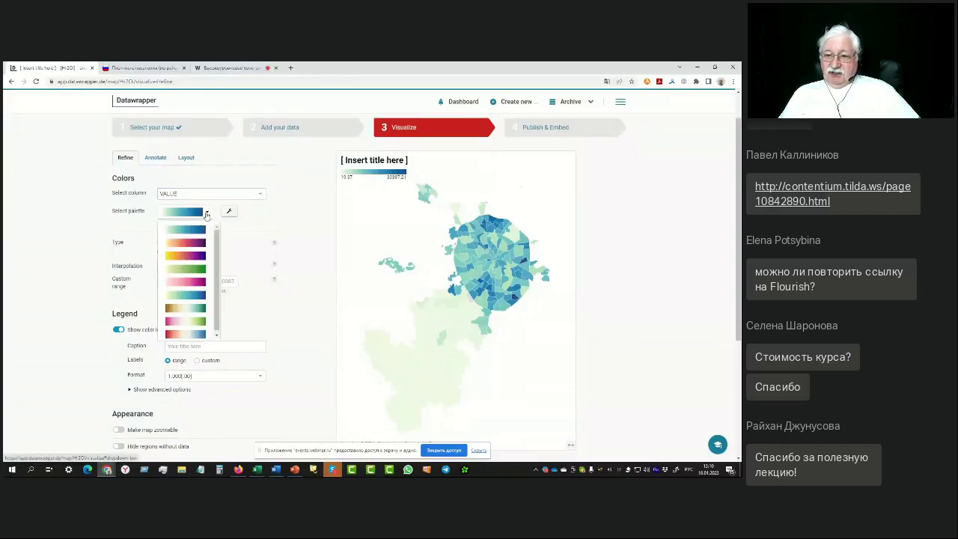
pyautogui.click(186, 282)
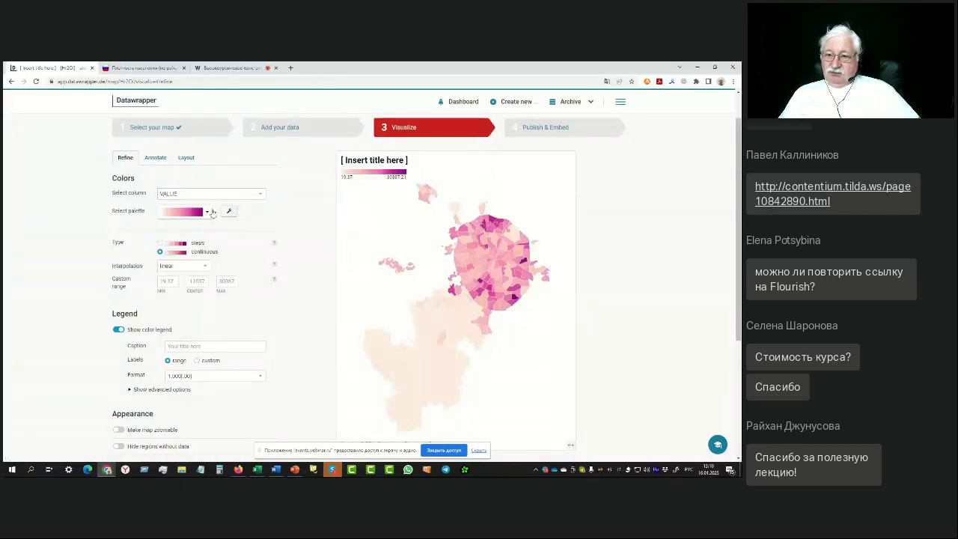
pyautogui.click(207, 214)
pyautogui.click(177, 334)
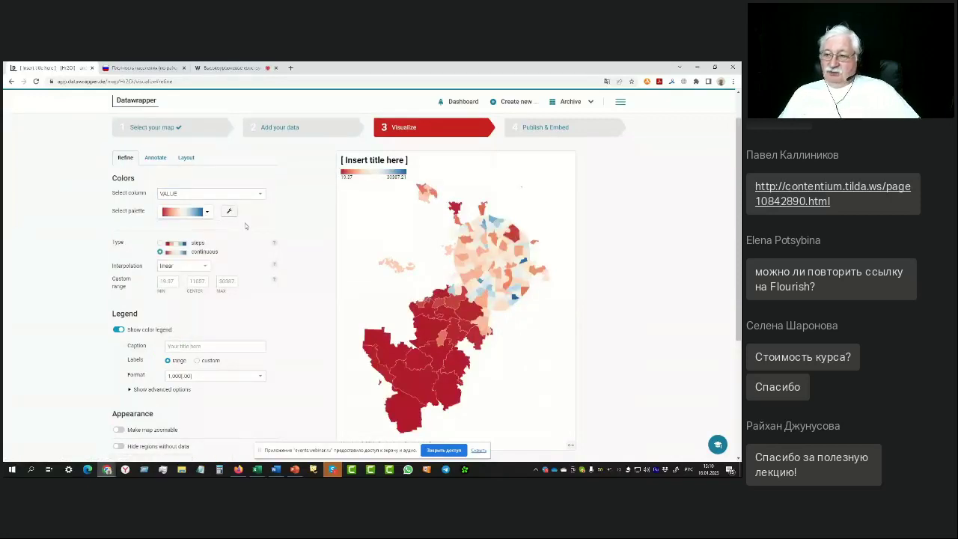
pyautogui.click(207, 213)
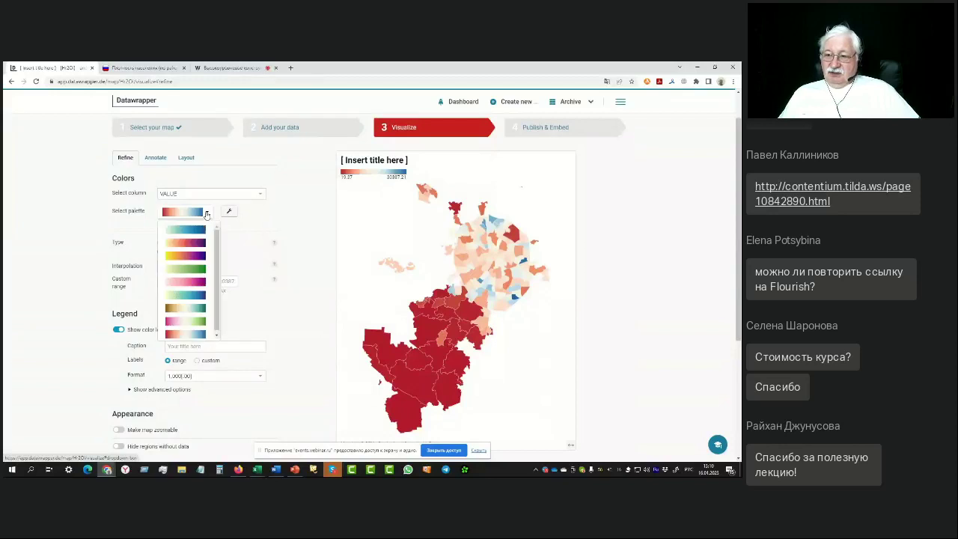
pyautogui.click(189, 232)
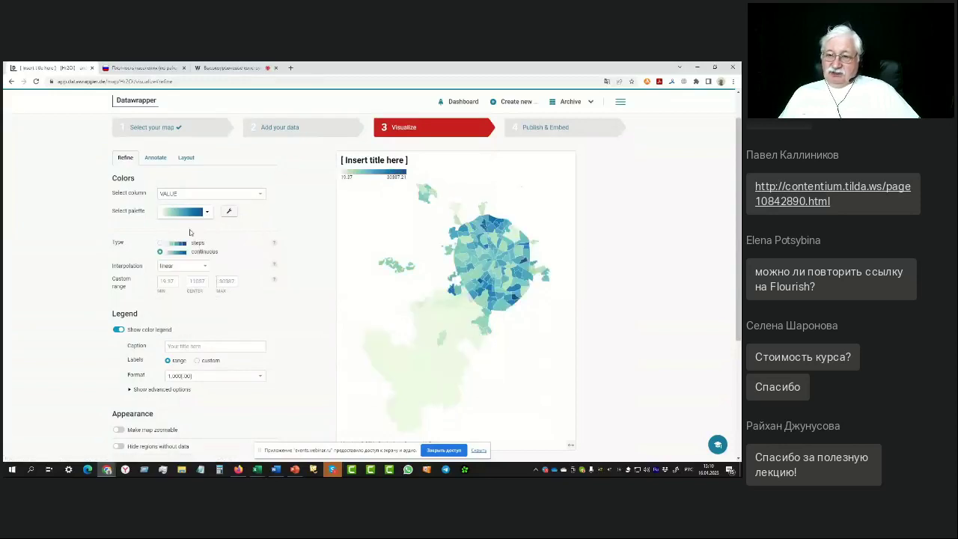